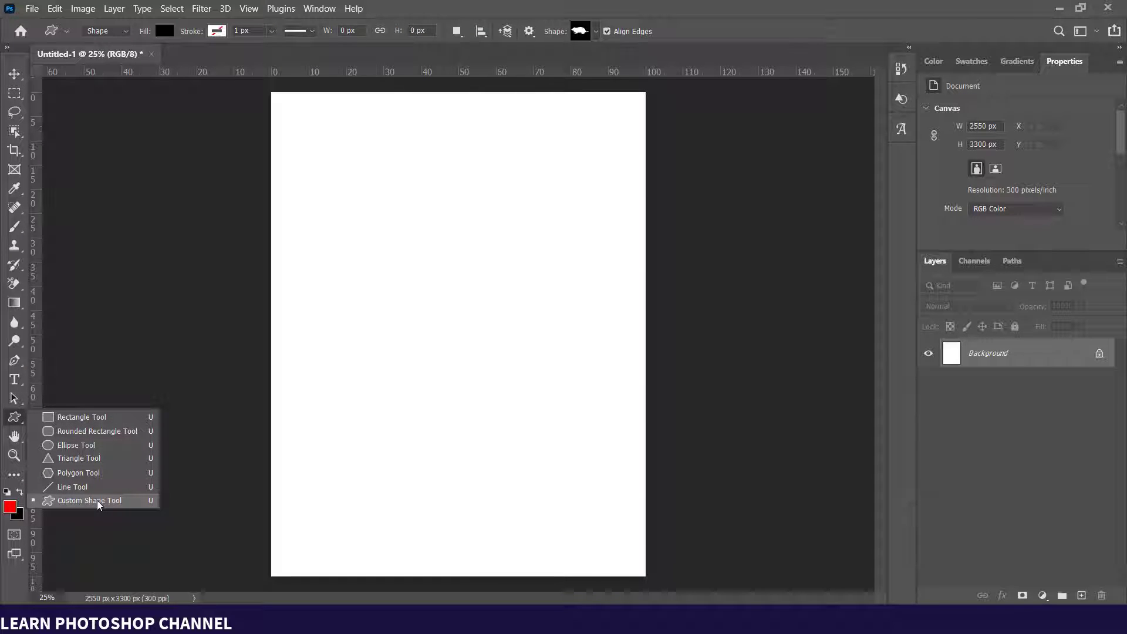
Activate the Custom Shape tool and collapse the Wild Animals group in its list of shapes.
click(97, 503)
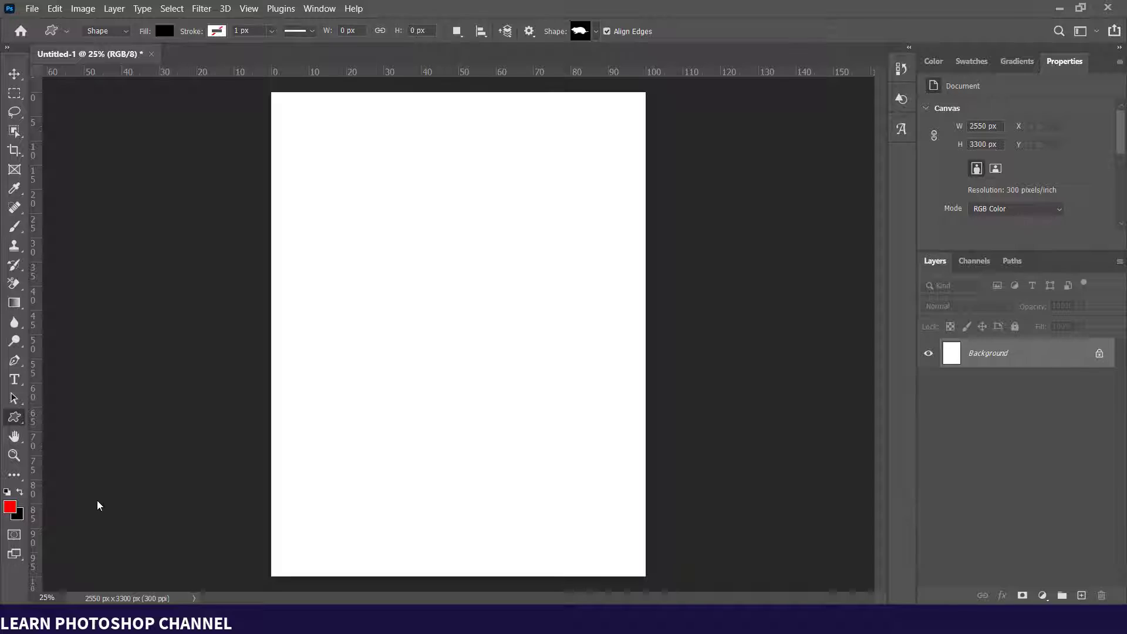
click(597, 34)
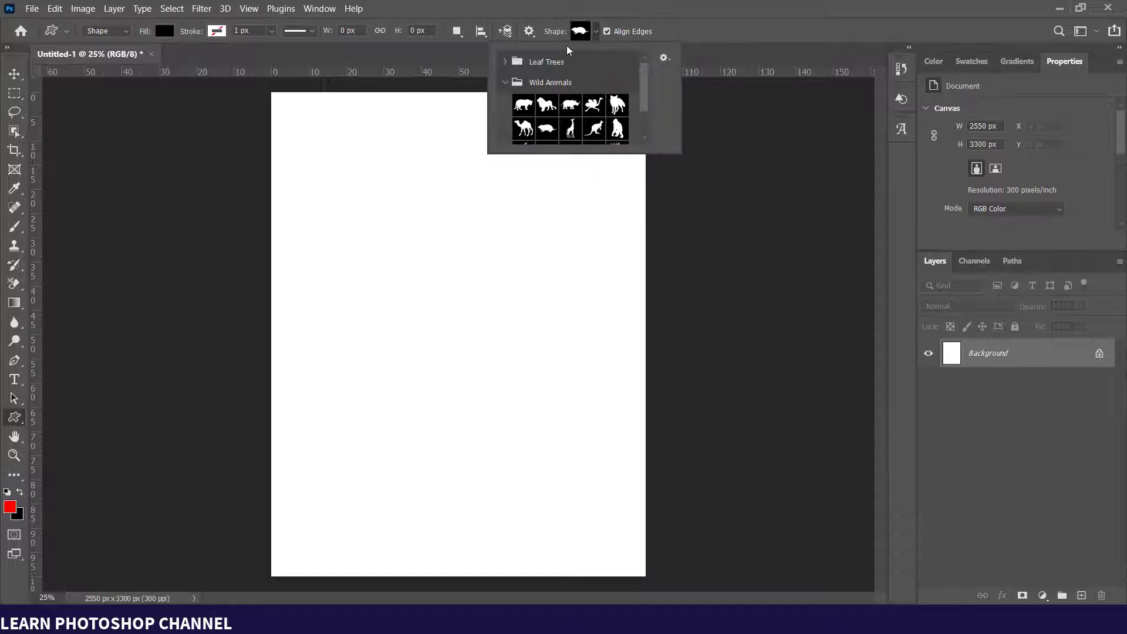
click(507, 85)
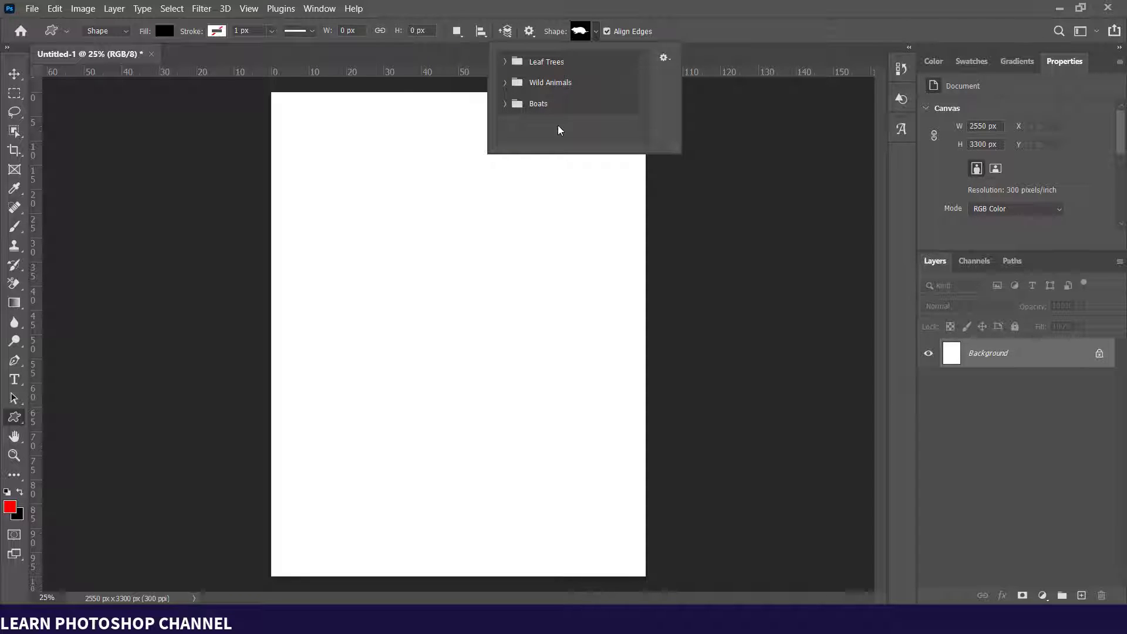
Load the Legacy Shapes and More set into the shape library, and collapse the shape library display.
click(318, 10)
click(317, 10)
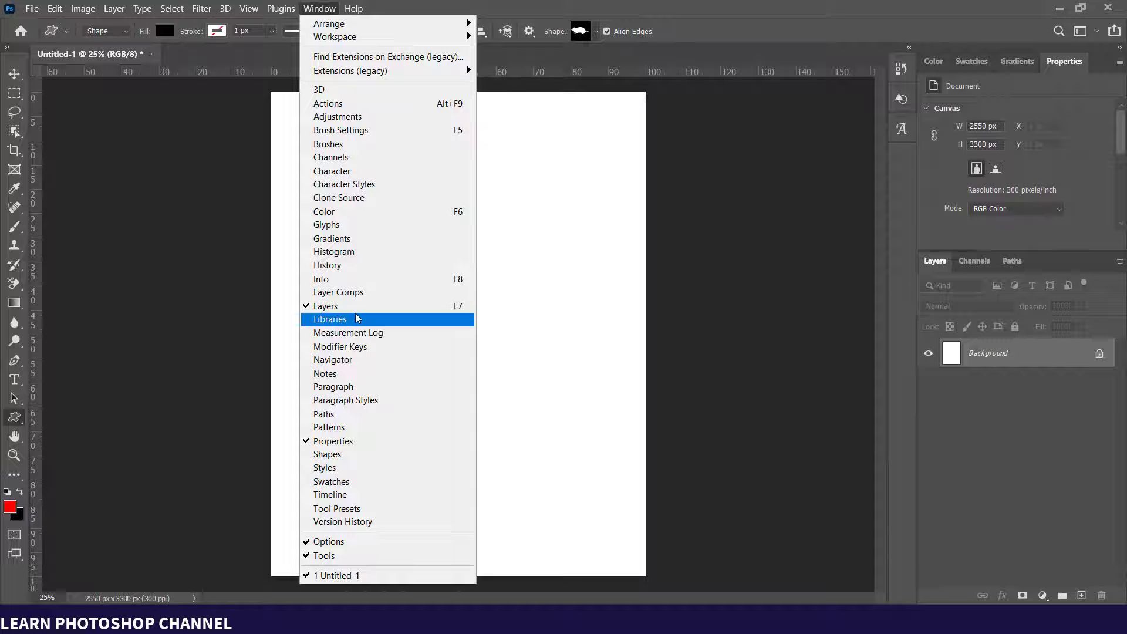
click(346, 455)
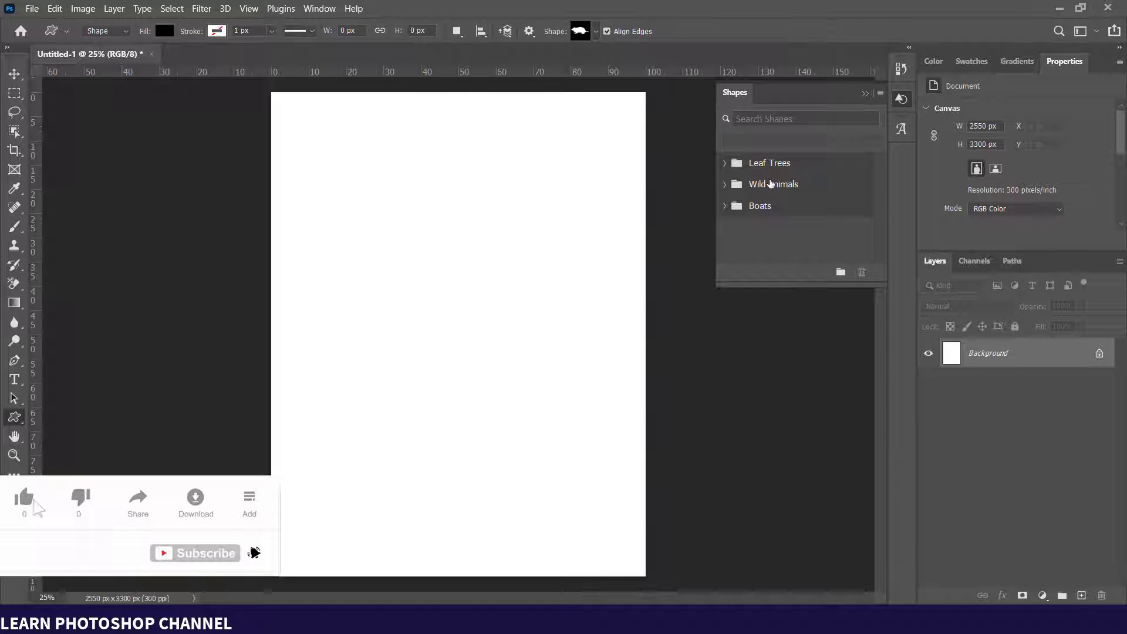
click(881, 94)
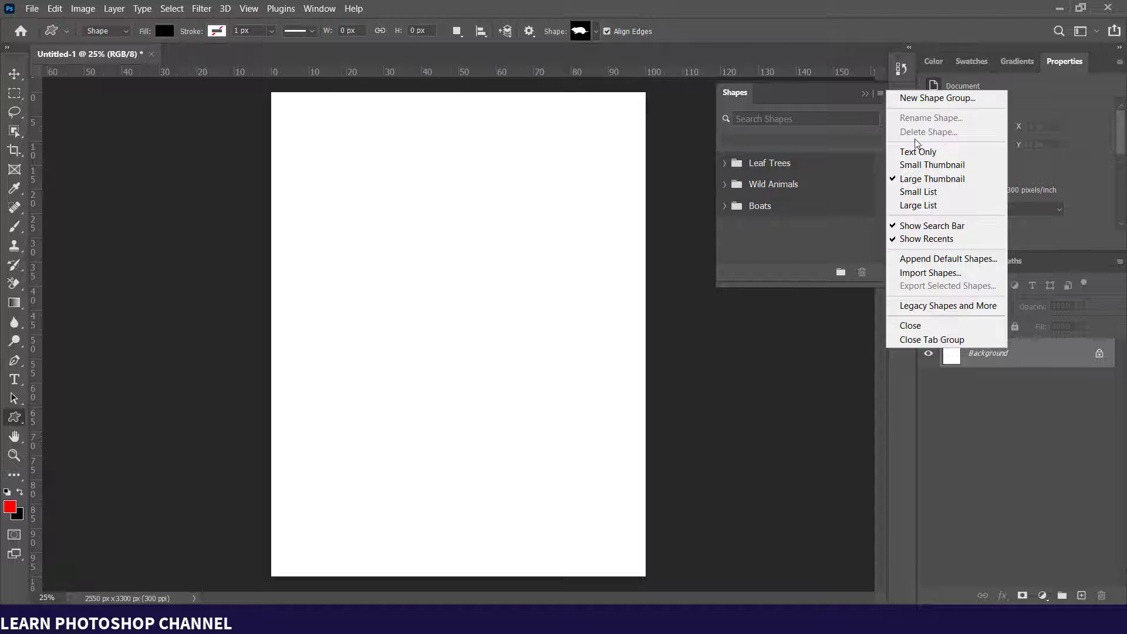
click(945, 306)
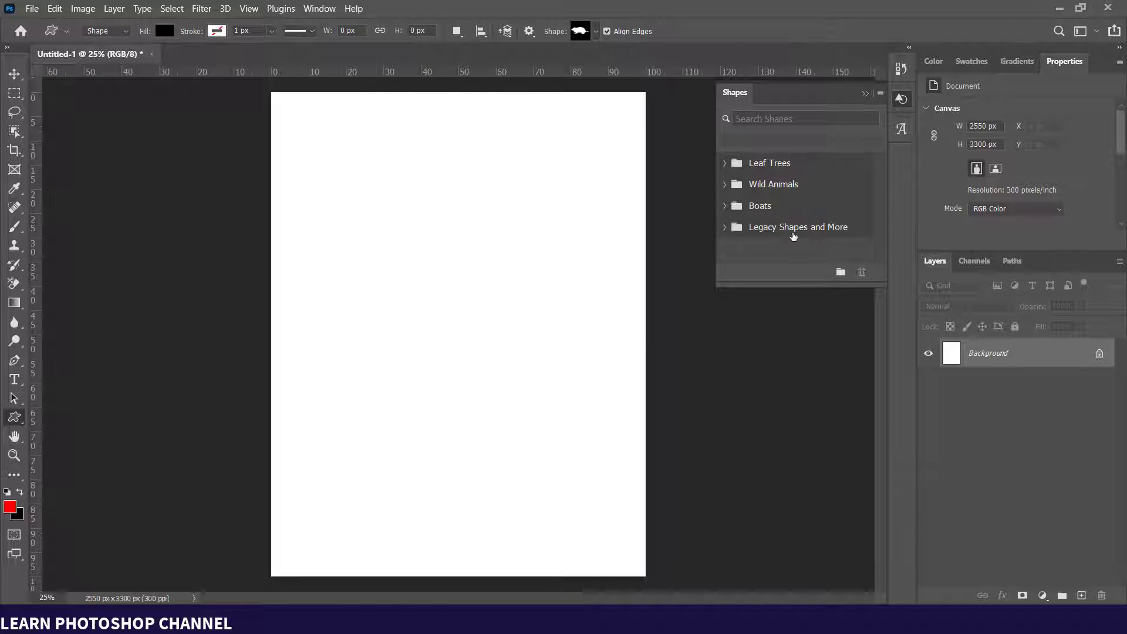
click(11, 423)
click(11, 424)
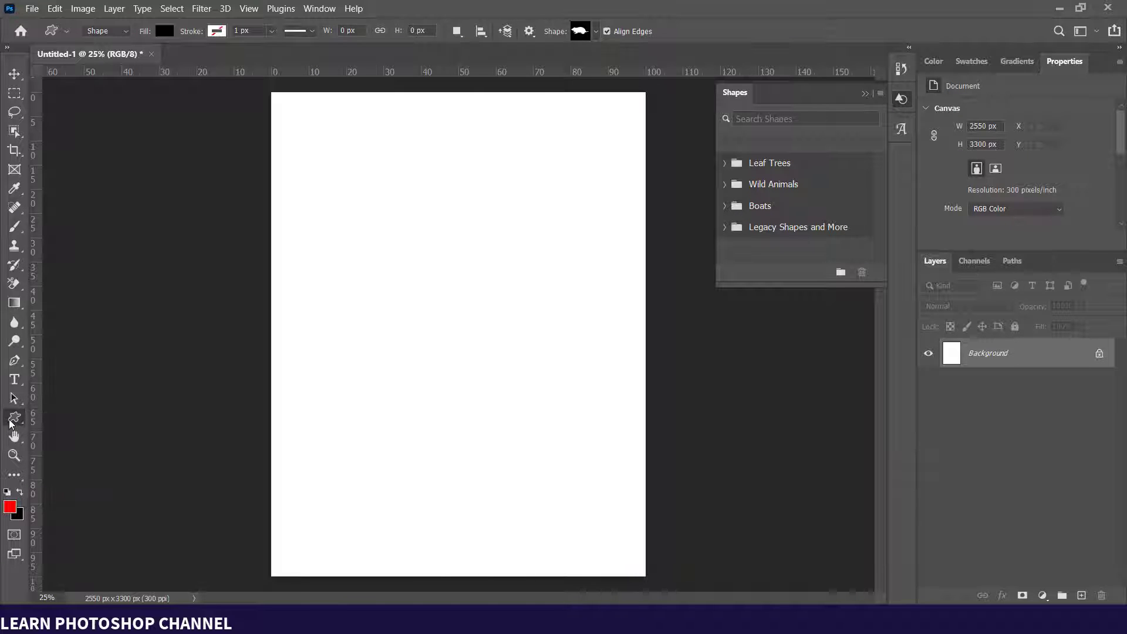
click(900, 100)
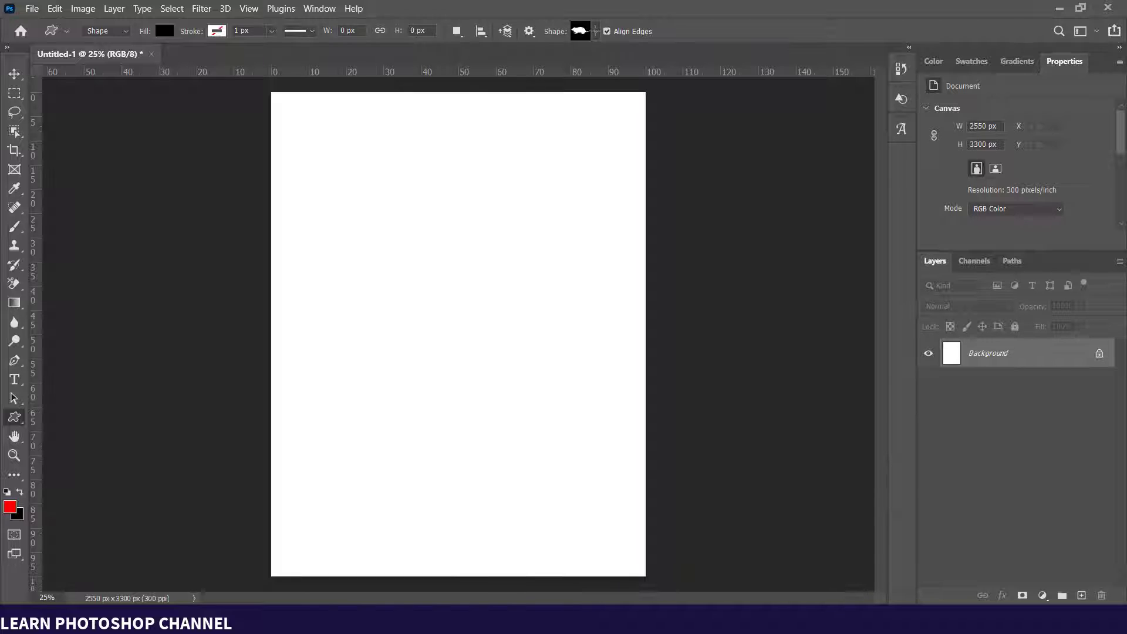
Choose the solid 5 Point Star from the Shapes group of All Legacy Default Shapes as the custom shape.
click(596, 31)
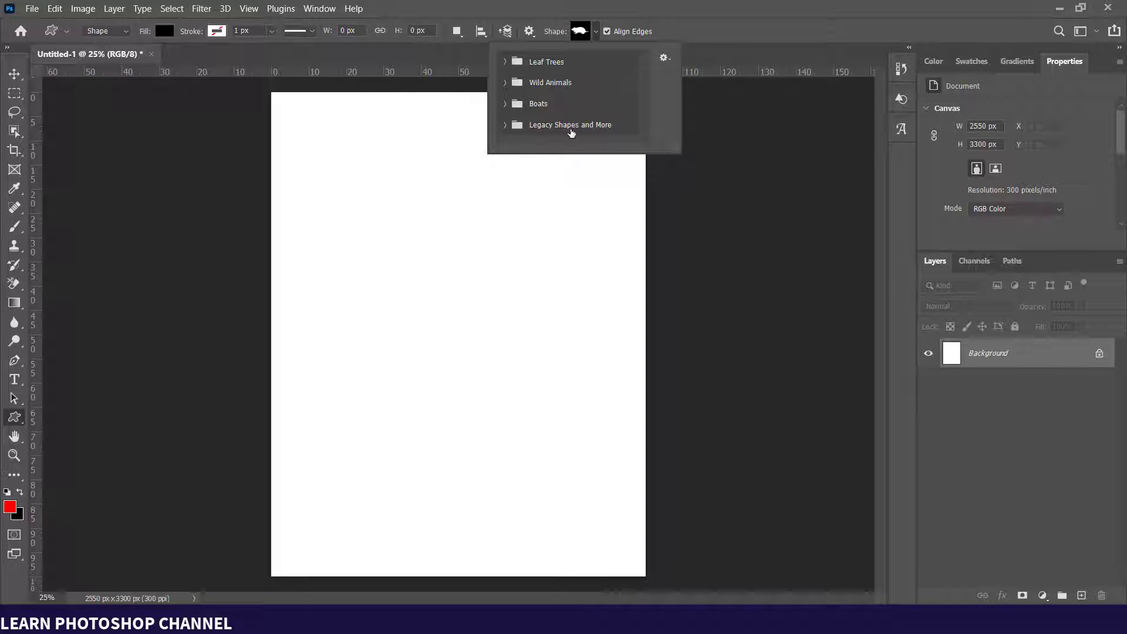
click(506, 125)
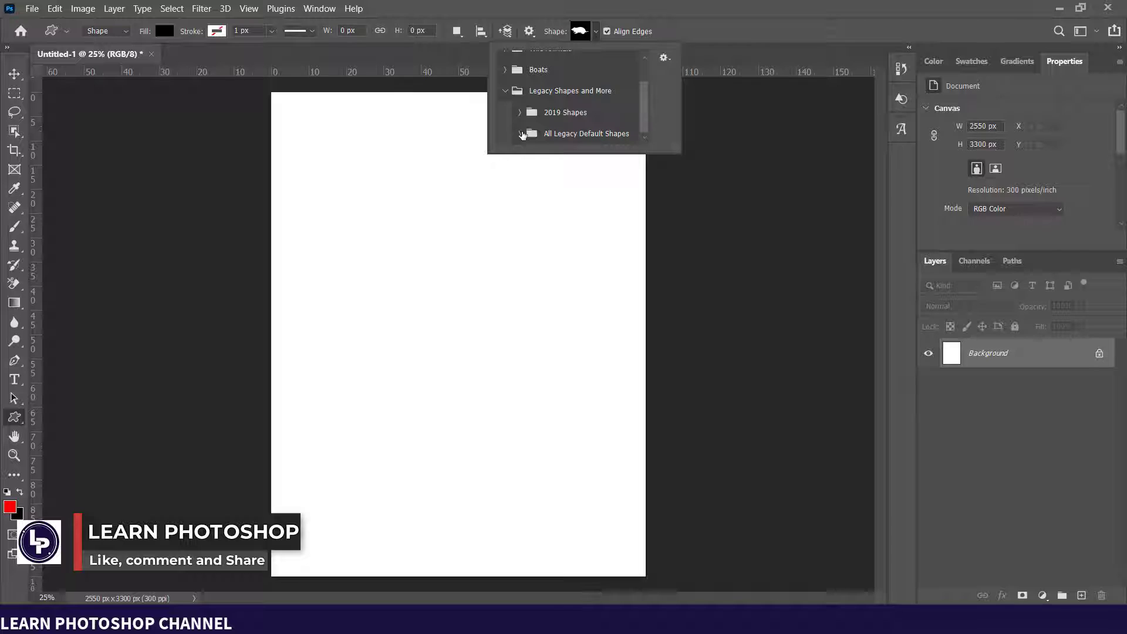
click(521, 135)
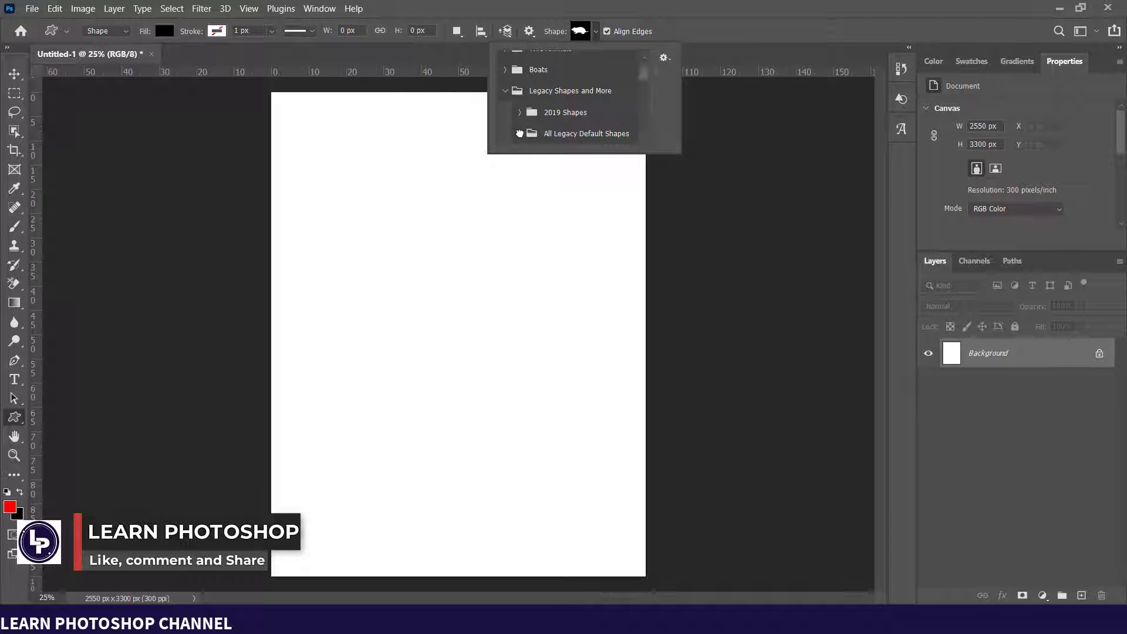
scroll(604, 115, down, 5)
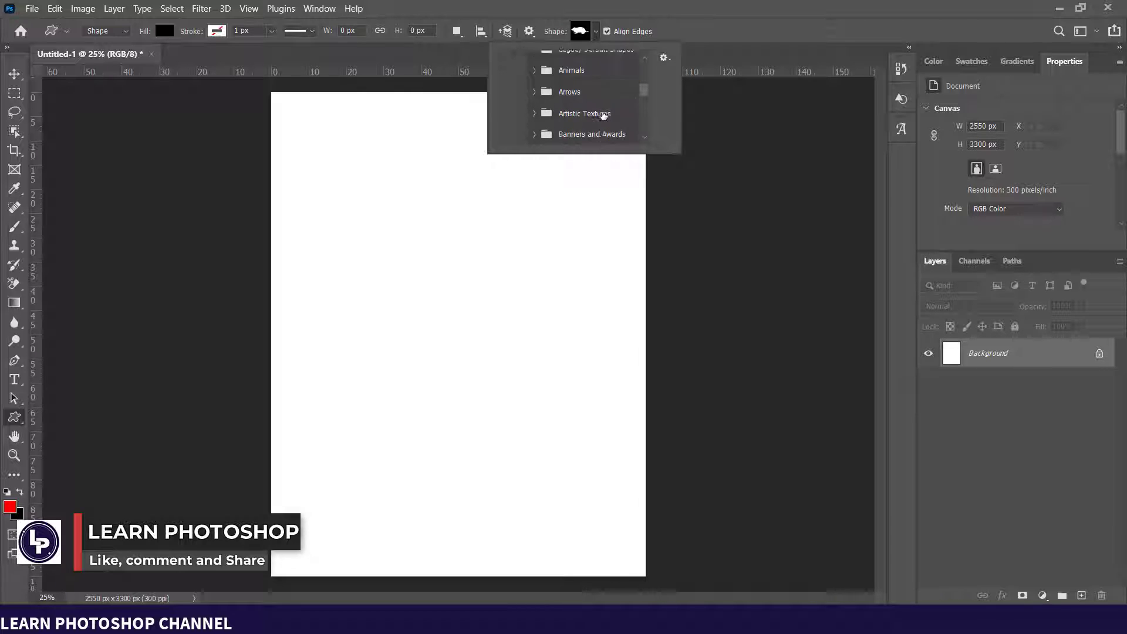
scroll(604, 116, down, 6)
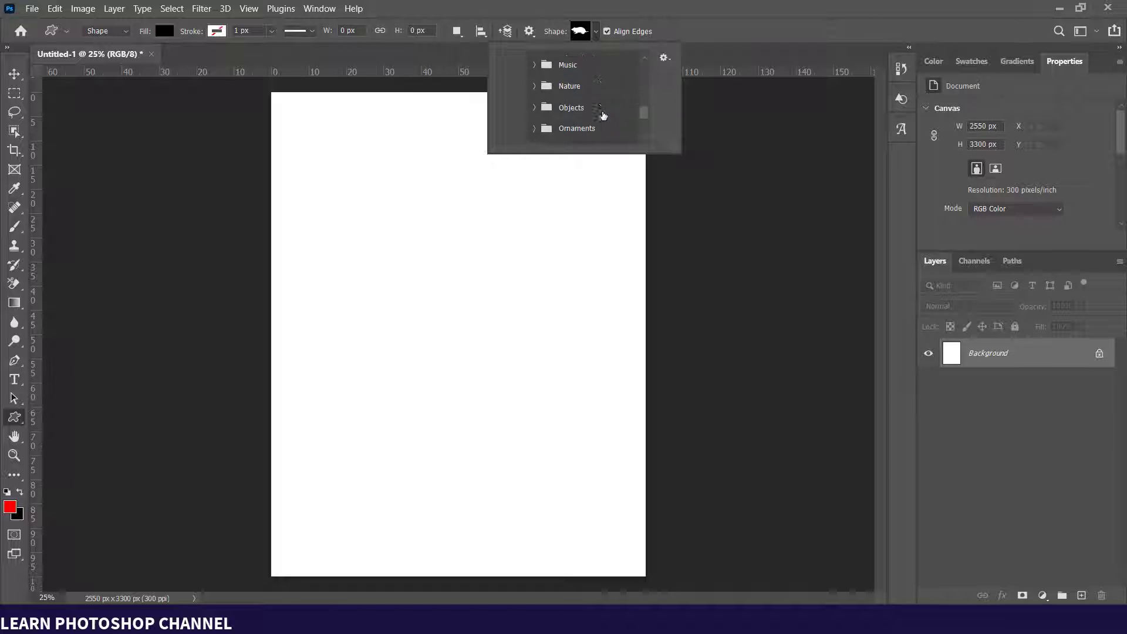
scroll(604, 116, up, 1)
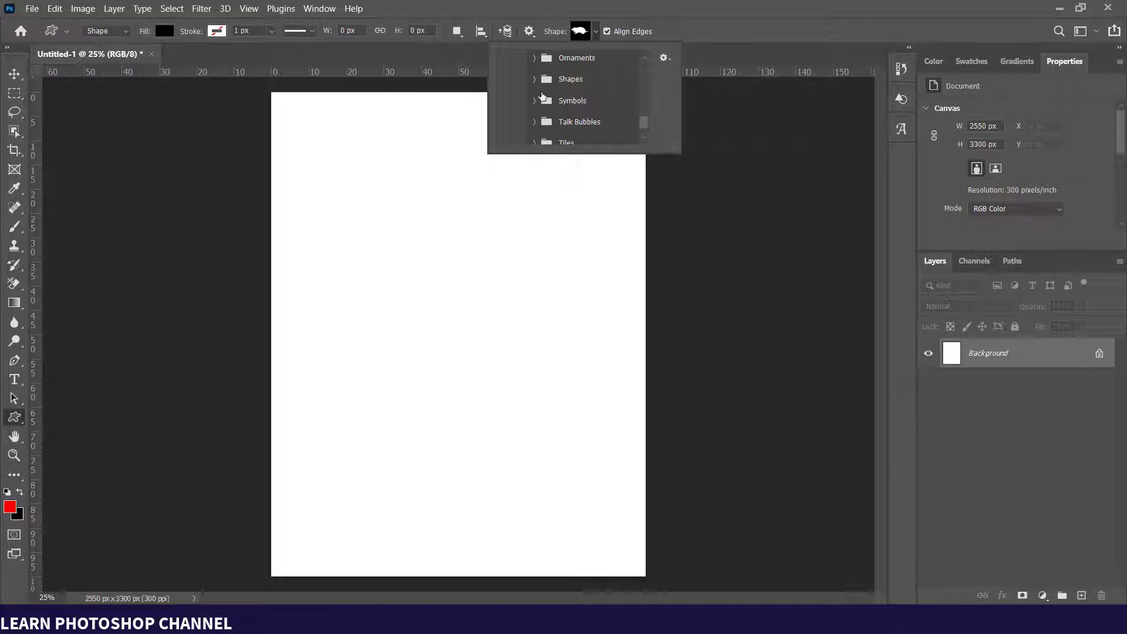
click(534, 78)
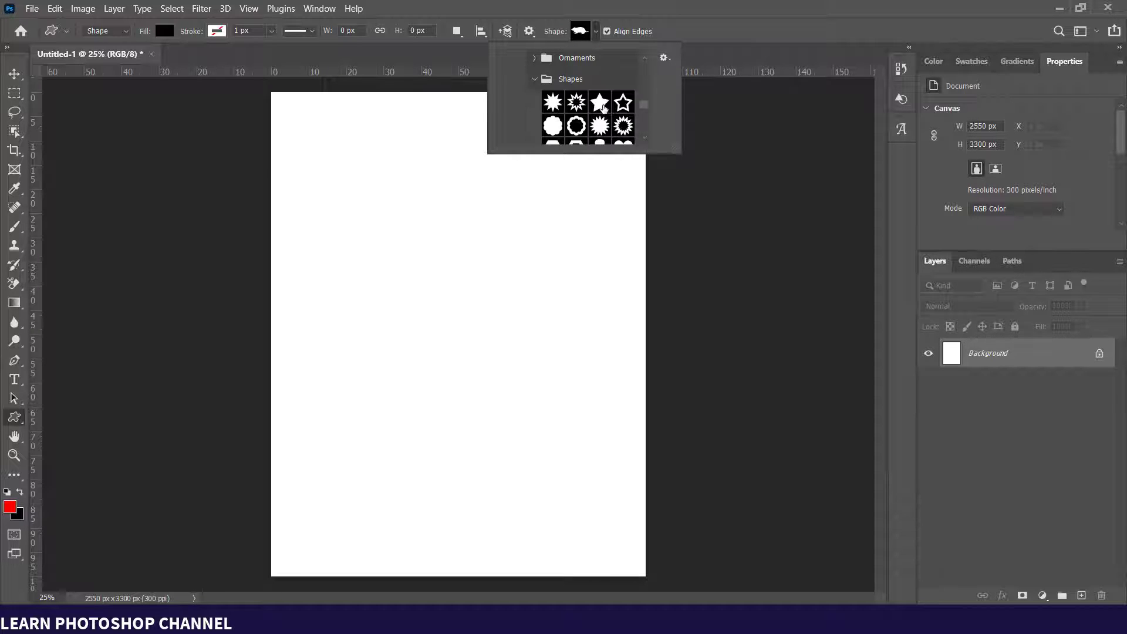
click(601, 104)
Draw a five-point star about 1482 by 1556 px near the middle of the canvas and fill it dark navy blue.
drag(383, 227, 601, 455)
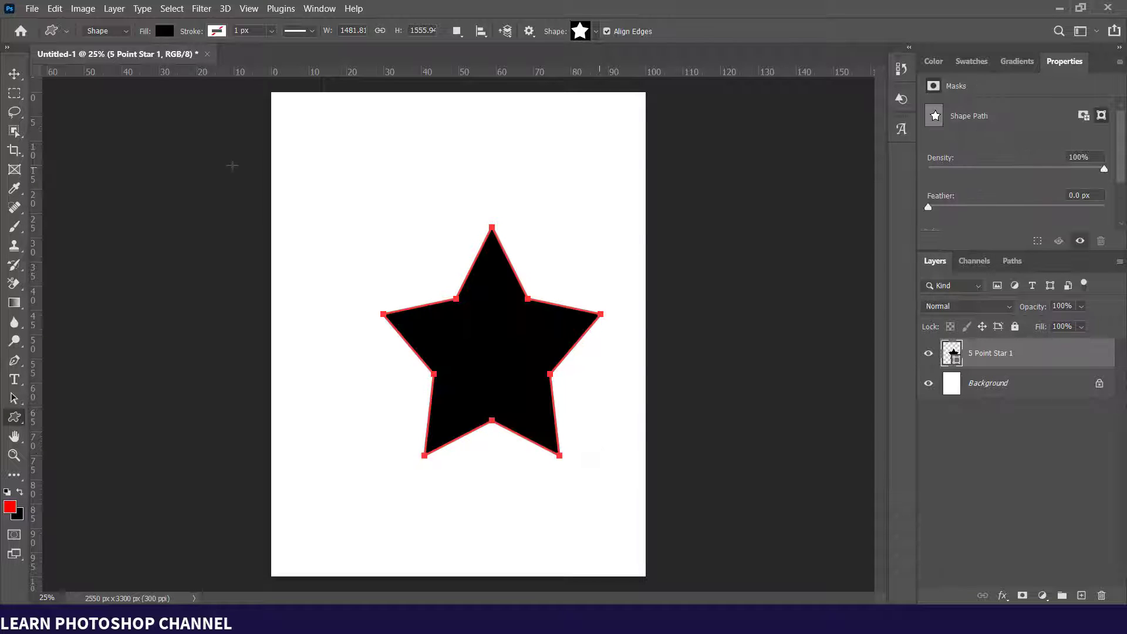
click(160, 32)
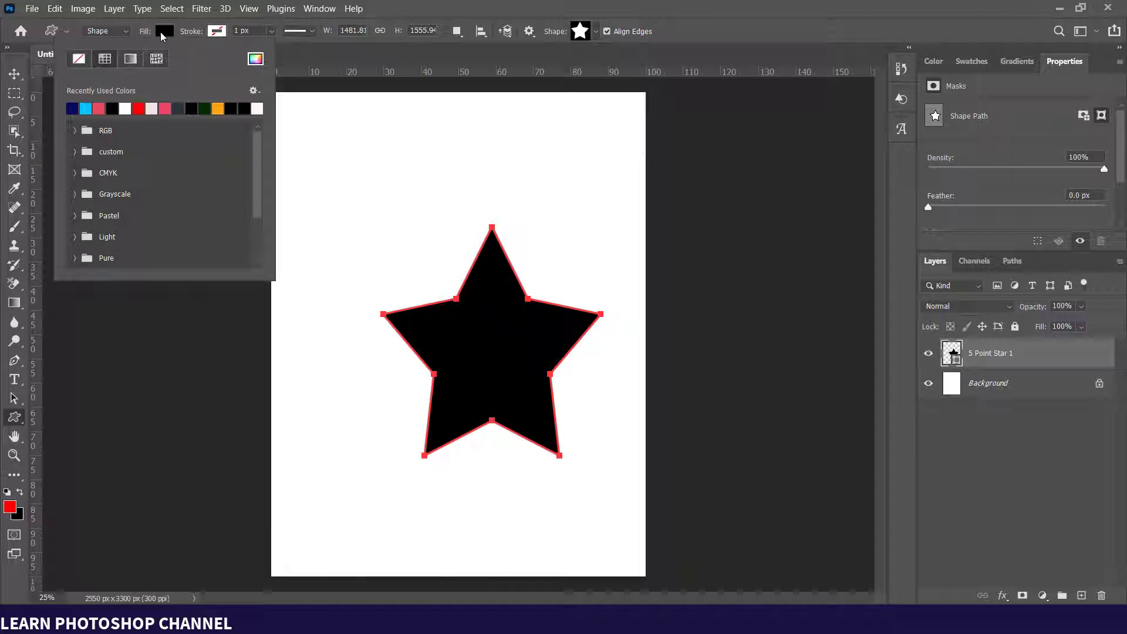
click(72, 107)
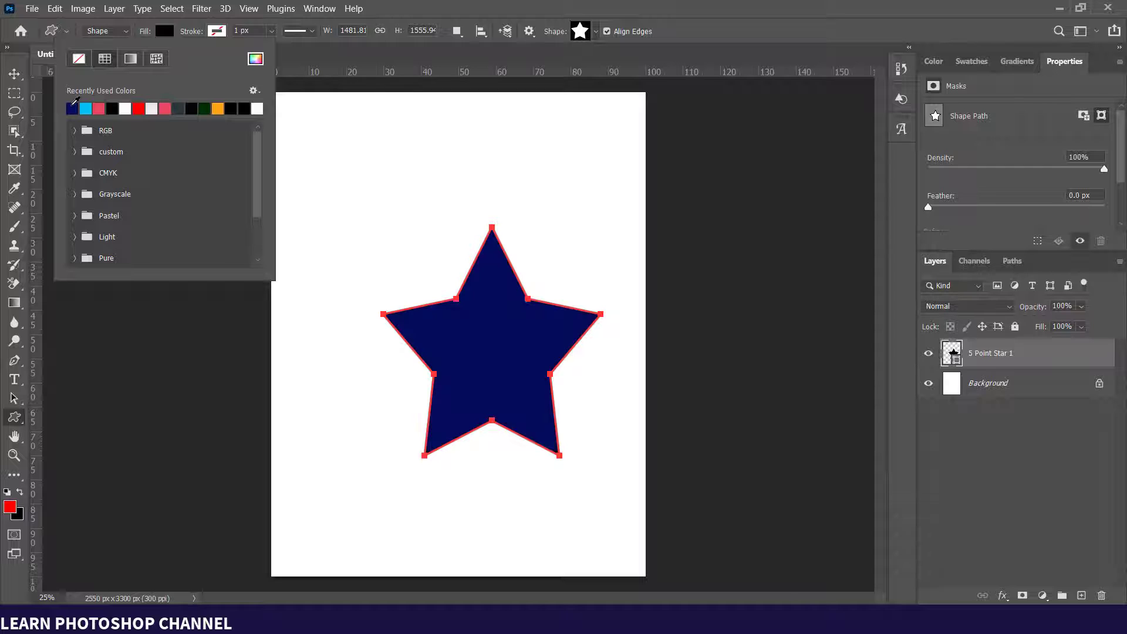
Move the navy star slightly up the canvas with the Move tool and delete it.
click(14, 73)
click(481, 323)
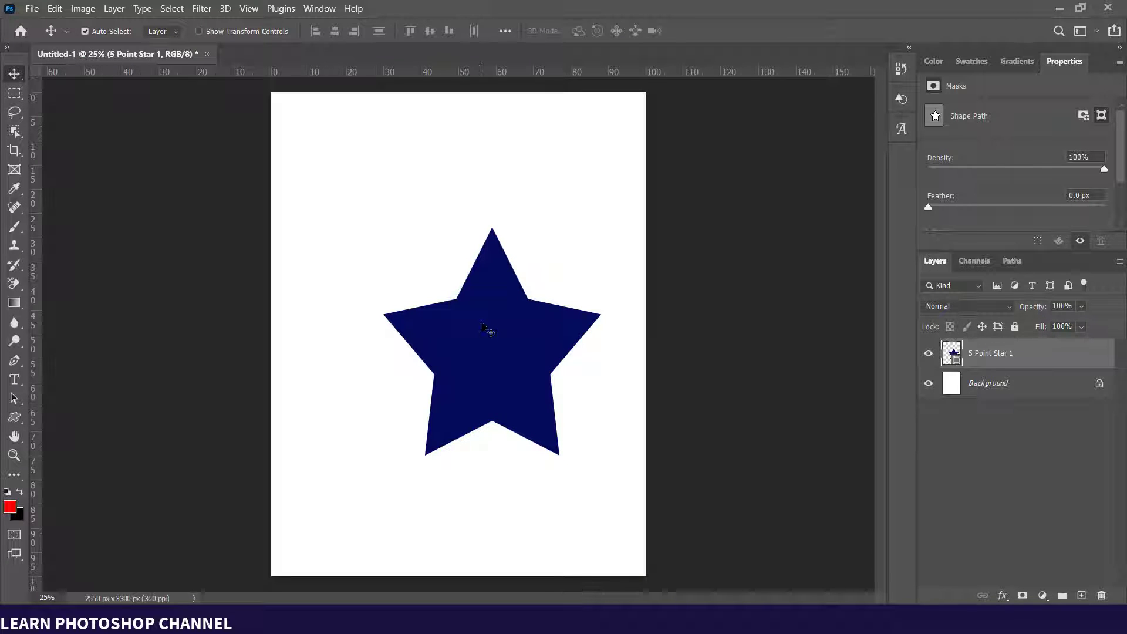
drag(482, 327, 475, 282)
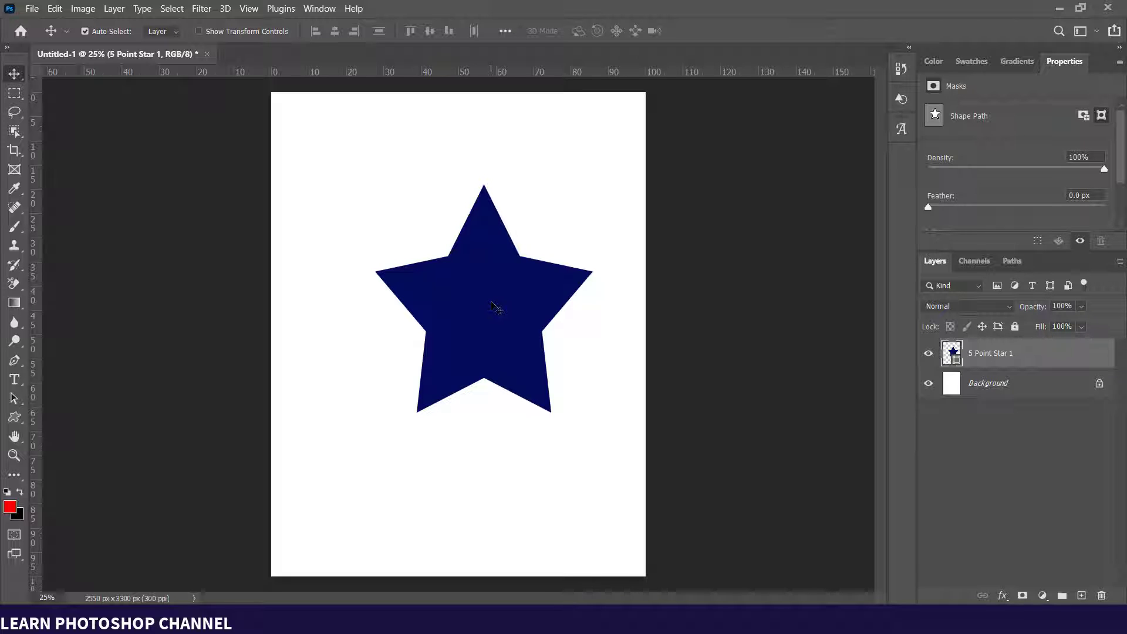
key(Delete)
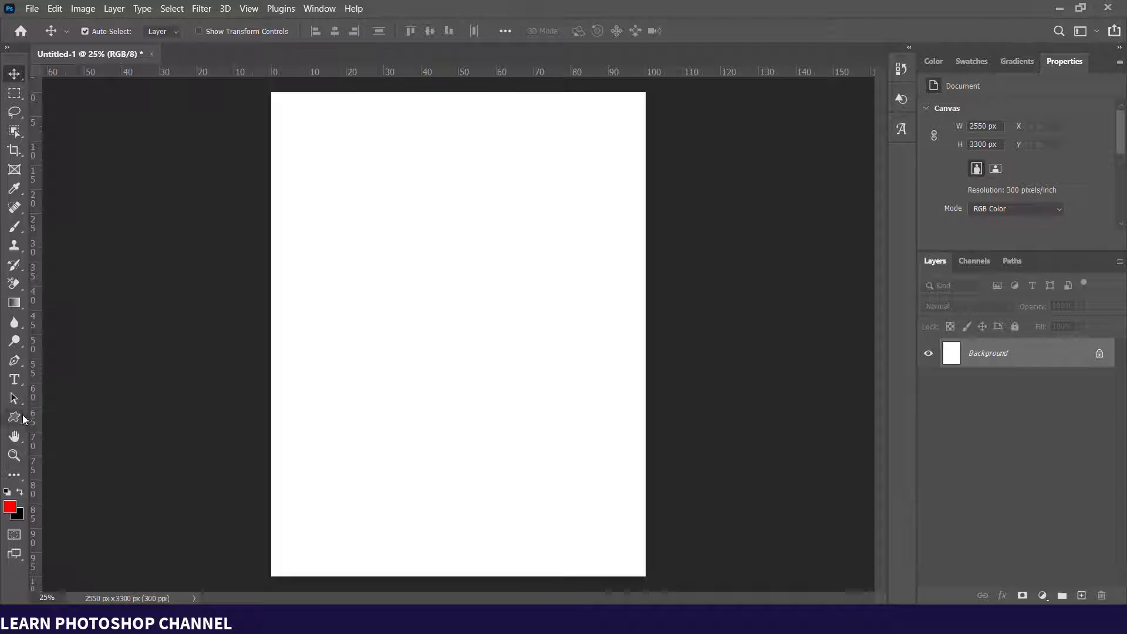
Draw a black triangle about 1123 by 1153 px in the upper half of the canvas and centre it horizontally.
click(14, 418)
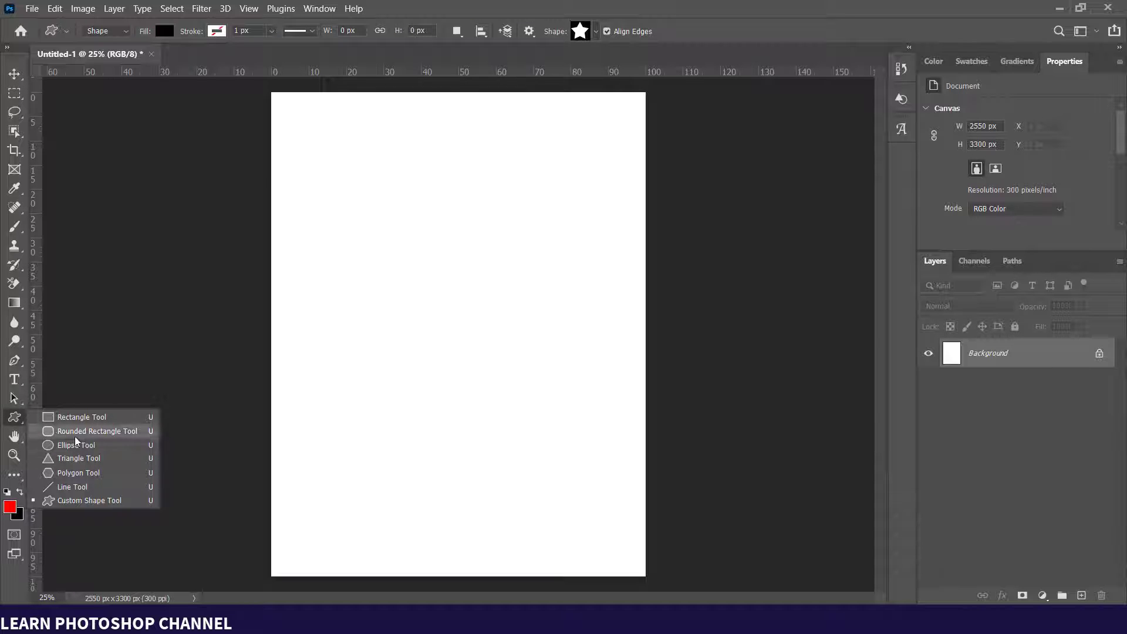
click(67, 459)
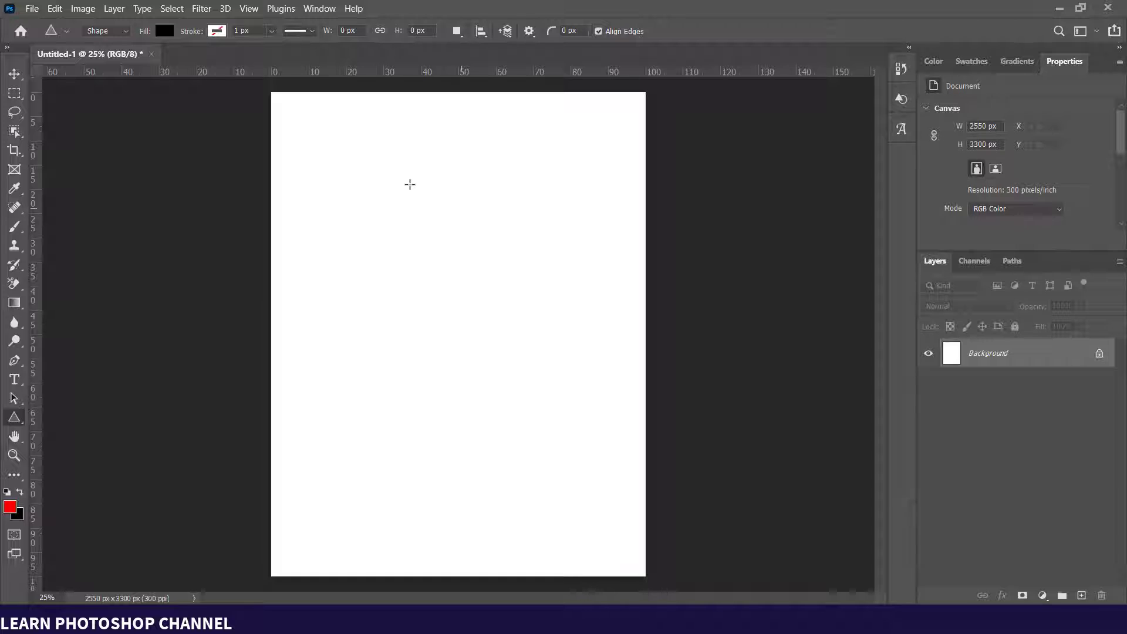
drag(408, 162, 573, 329)
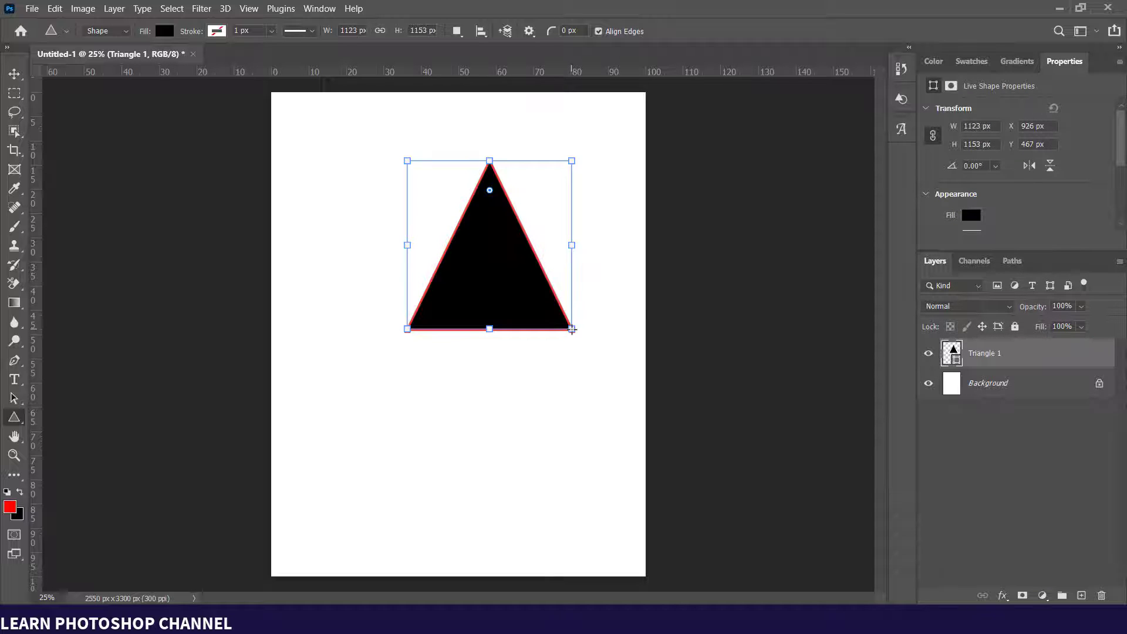
click(18, 77)
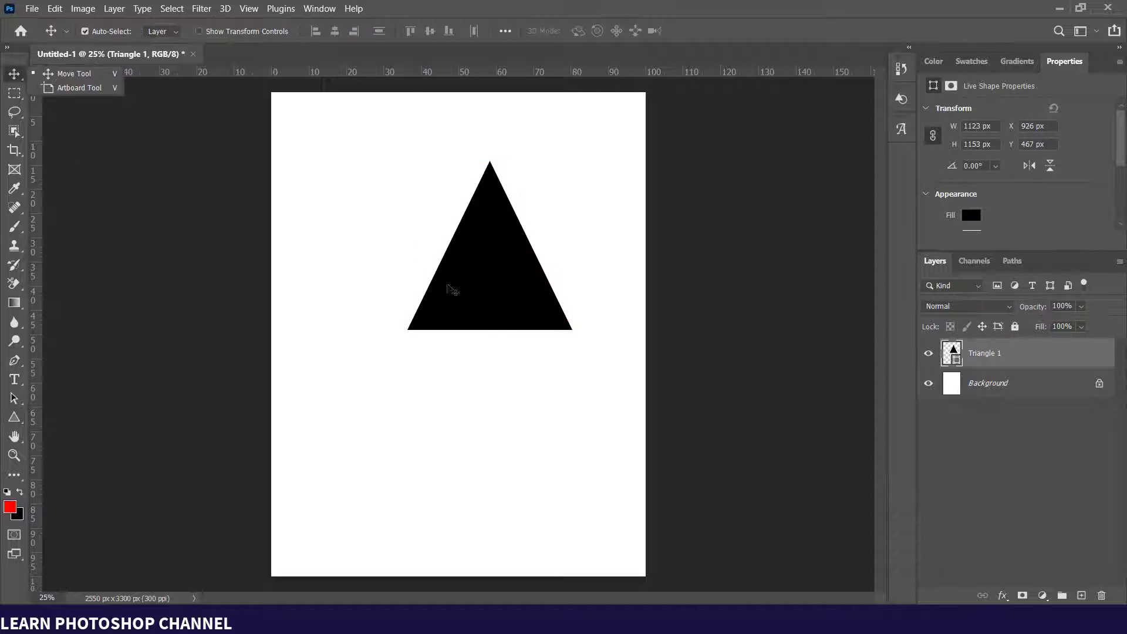
drag(488, 294, 457, 299)
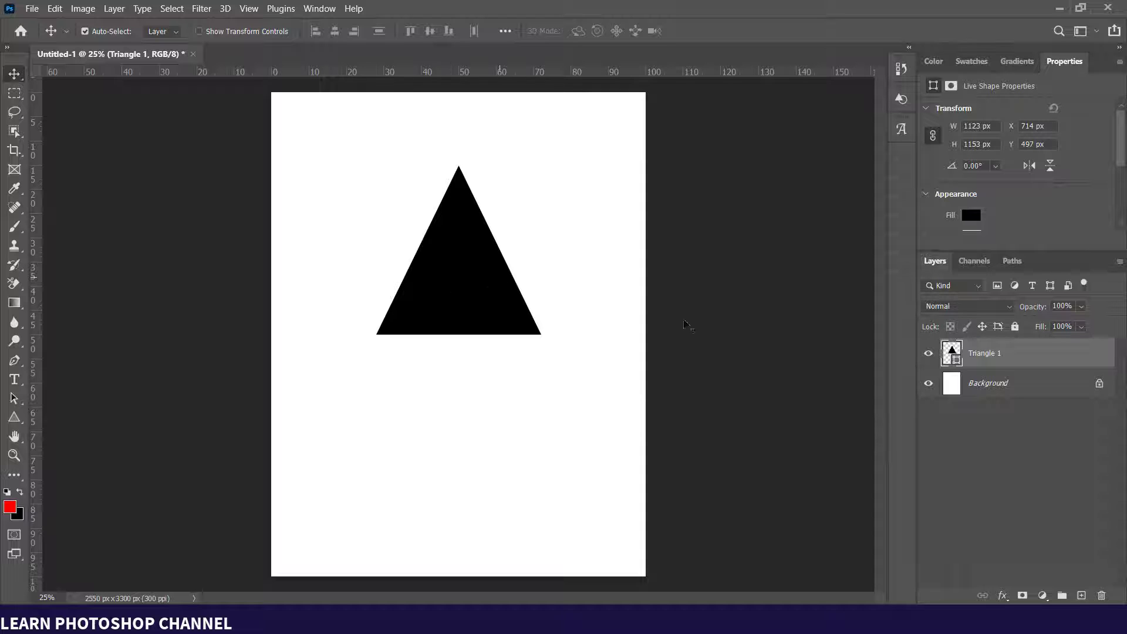
Place a vertically flipped duplicate of the triangle lower over the original, at about Y 905 px, to form a six-pointed star.
key(ctrl)
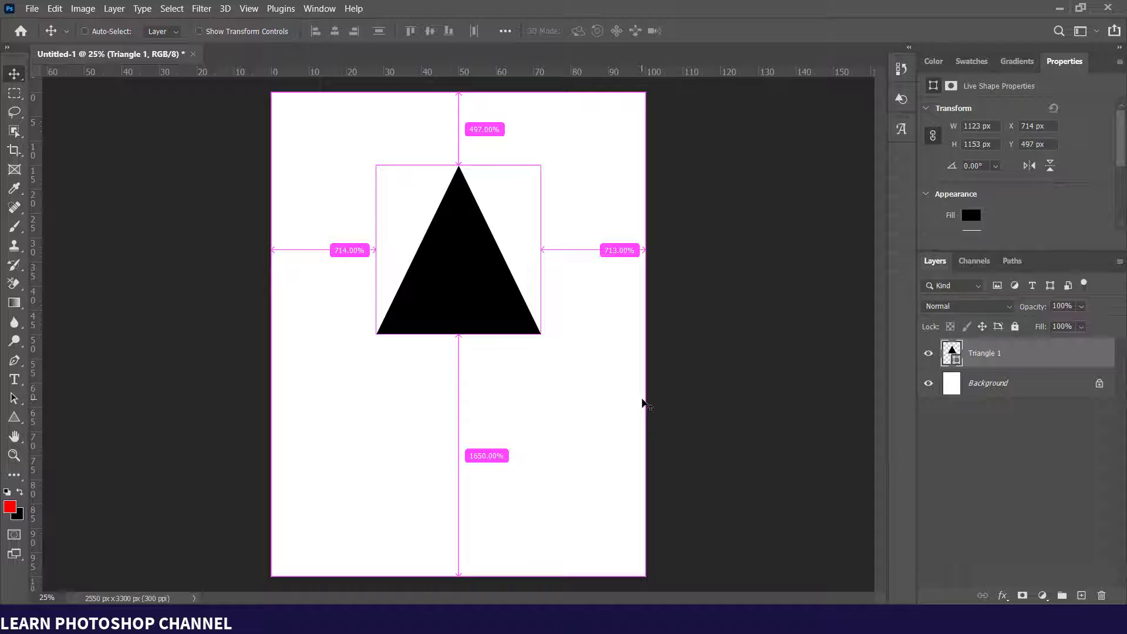
key(ctrl+j)
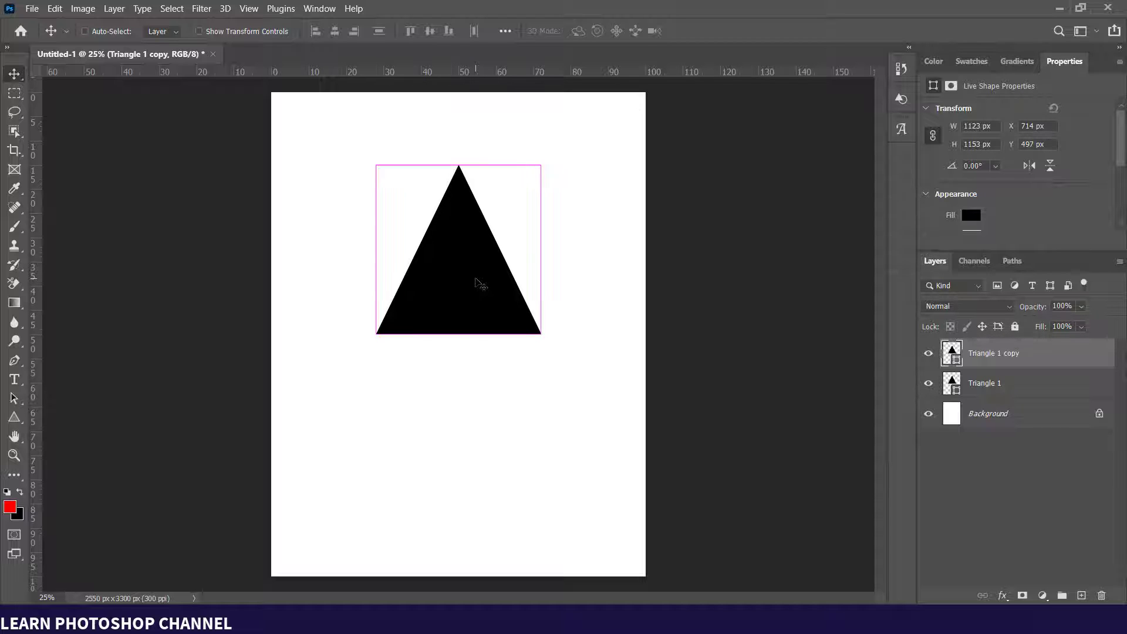
key(ctrl+t)
right_click(477, 282)
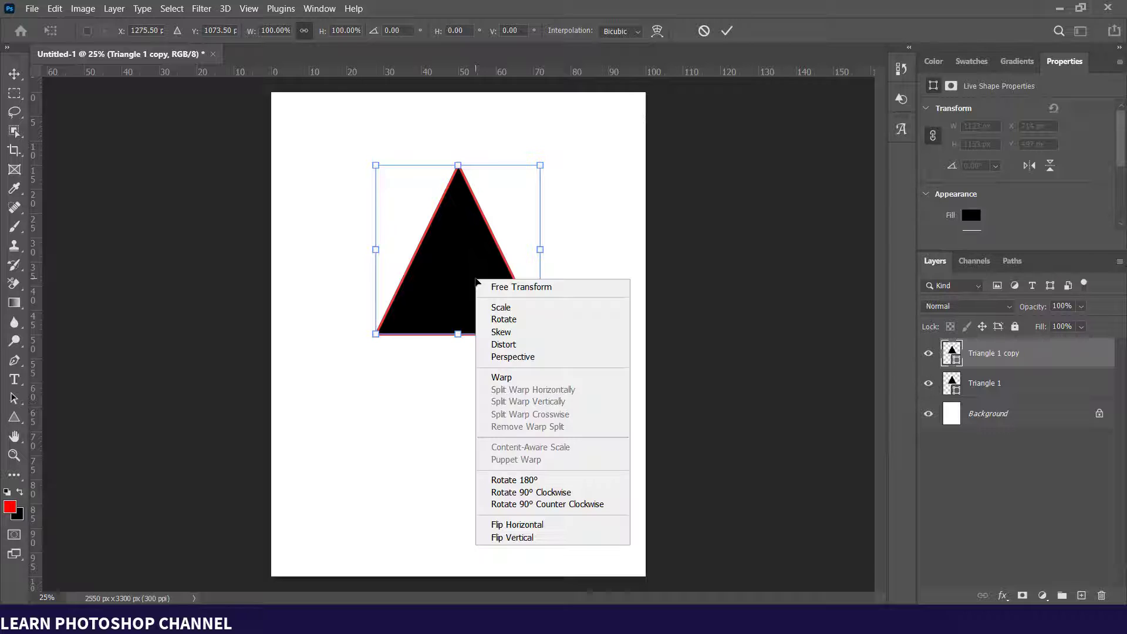
click(516, 539)
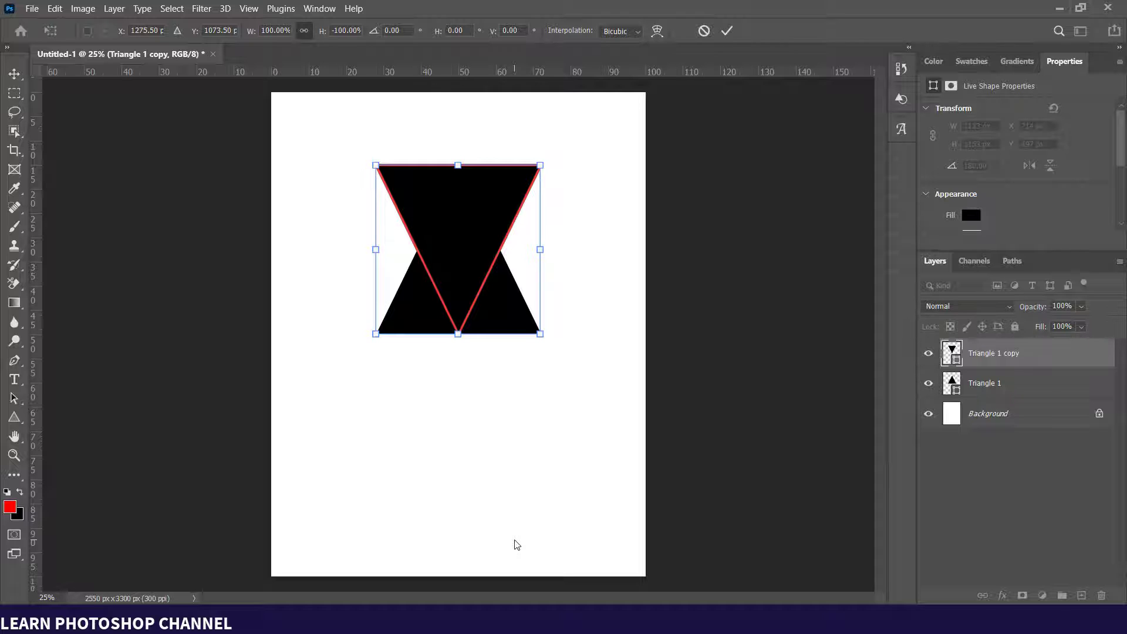
click(728, 31)
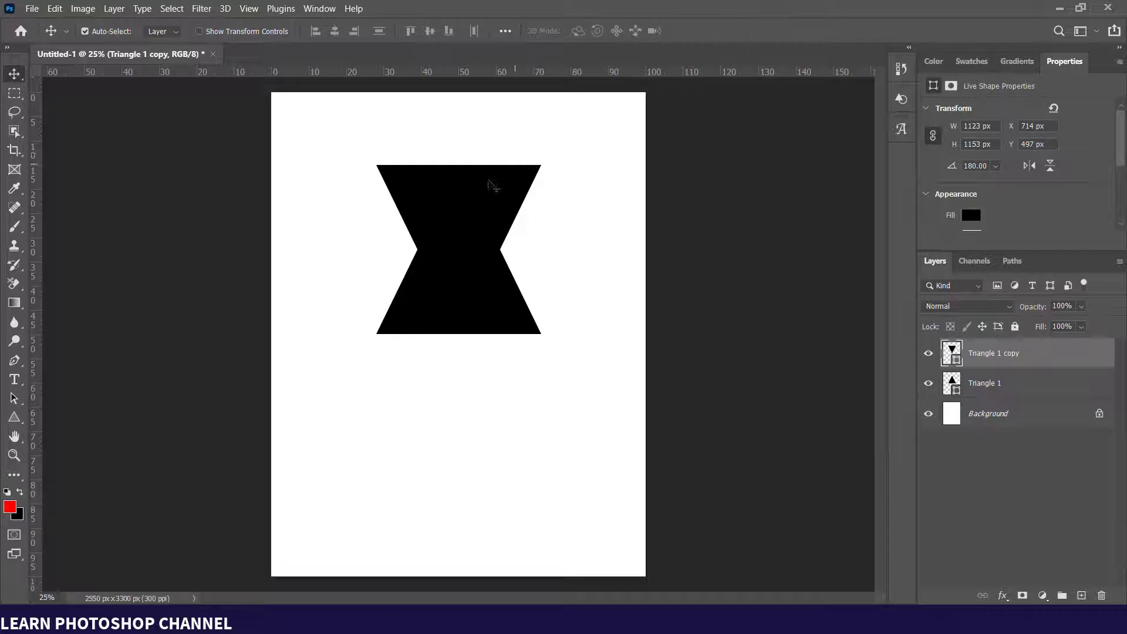
drag(477, 194, 476, 253)
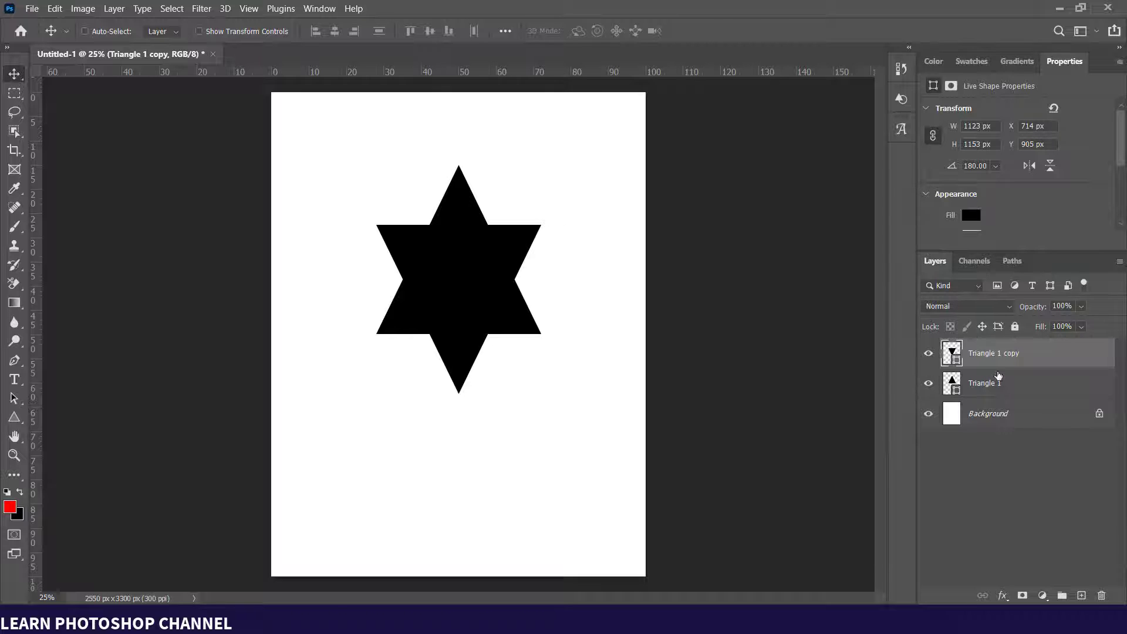
Merge the two triangle layers into a single shape layer.
shift+click(998, 386)
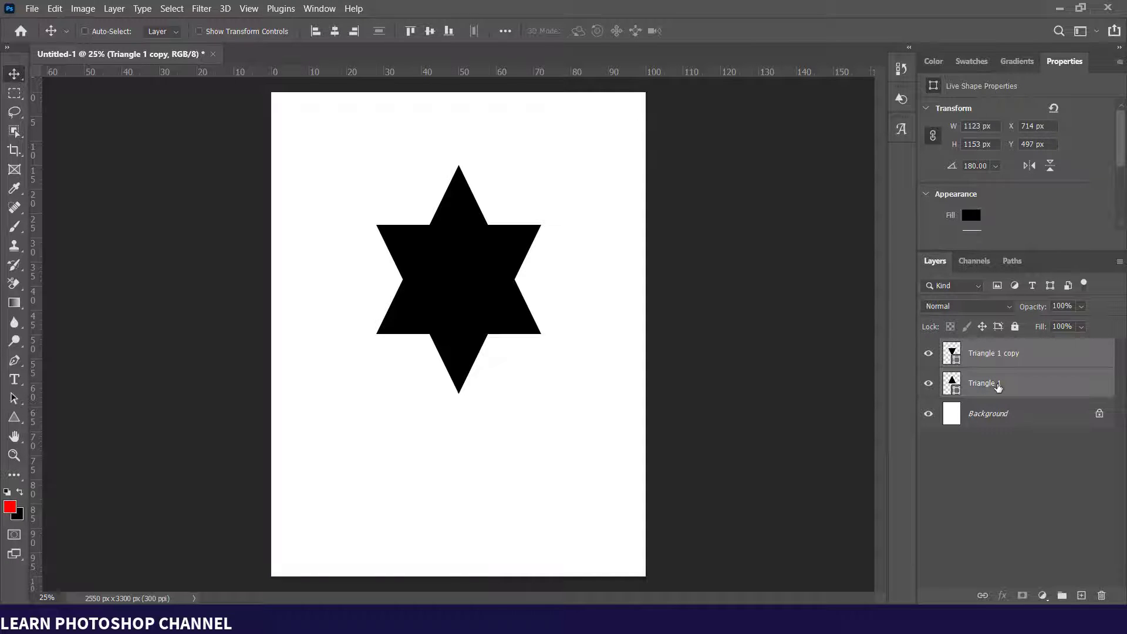
key(ctrl)
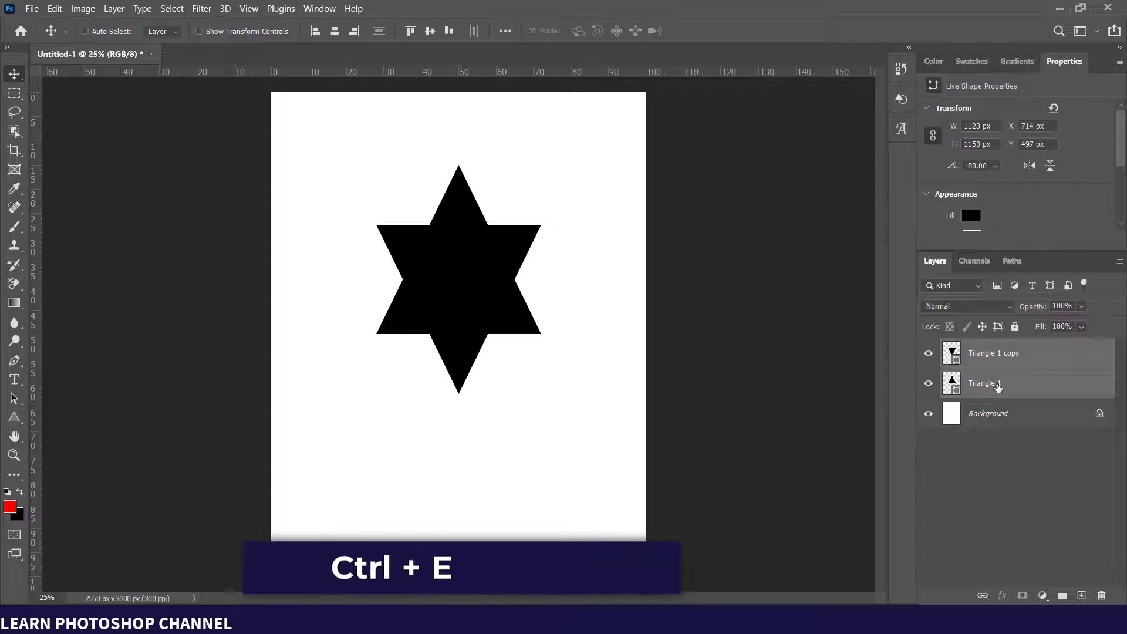
key(ctrl+e)
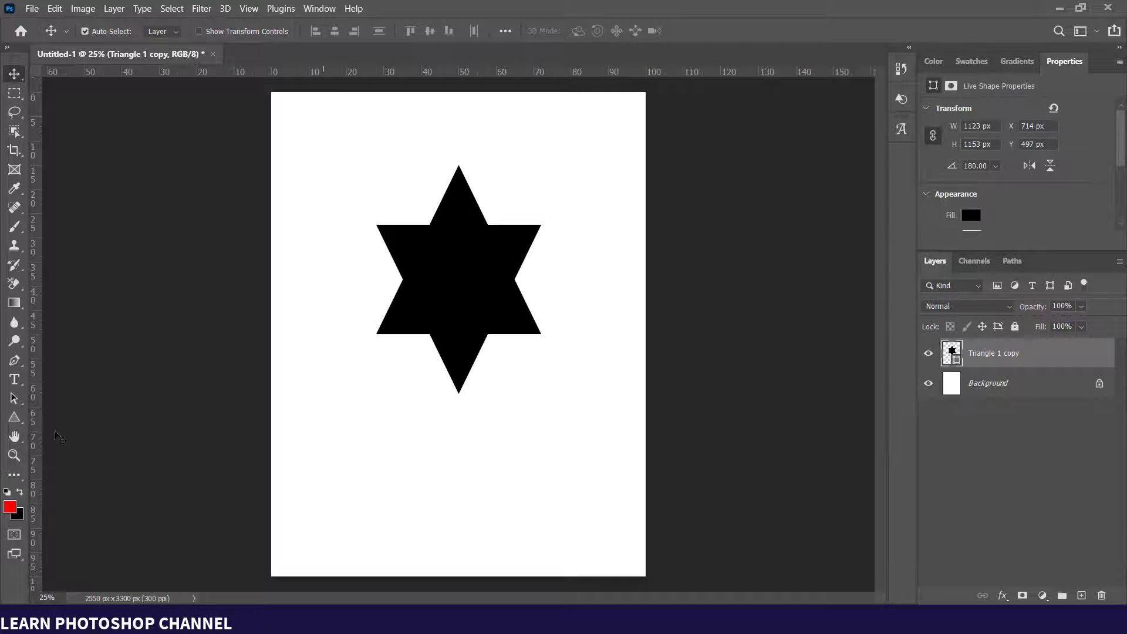
Merge the shape components of the six-pointed star into one regular path, undoing and reapplying the merge to compare the outlines.
click(20, 421)
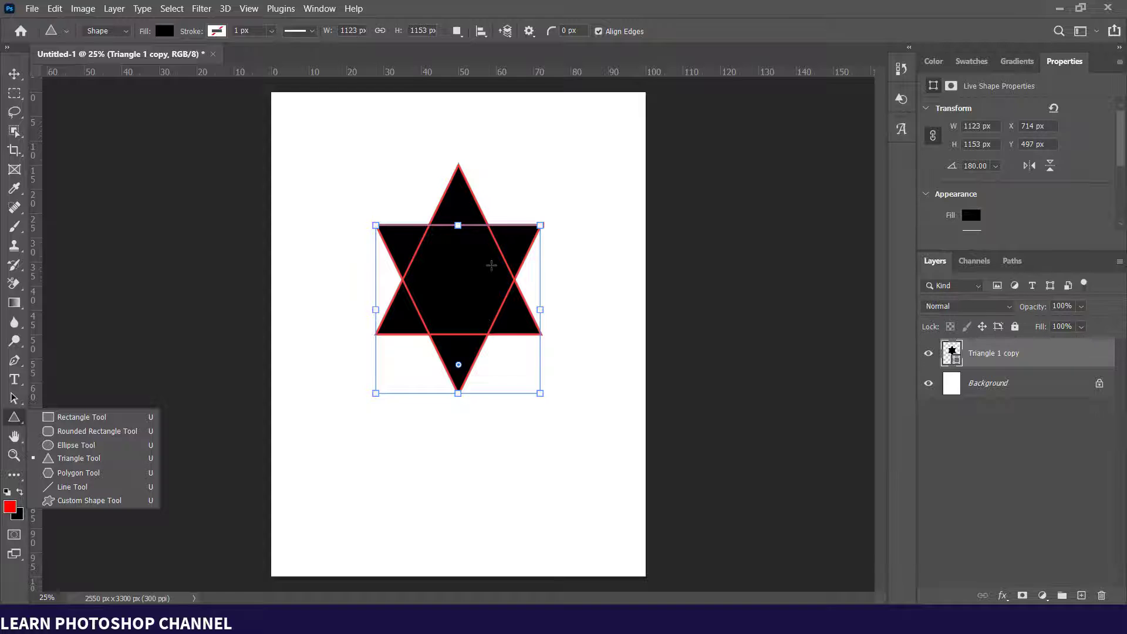
click(457, 32)
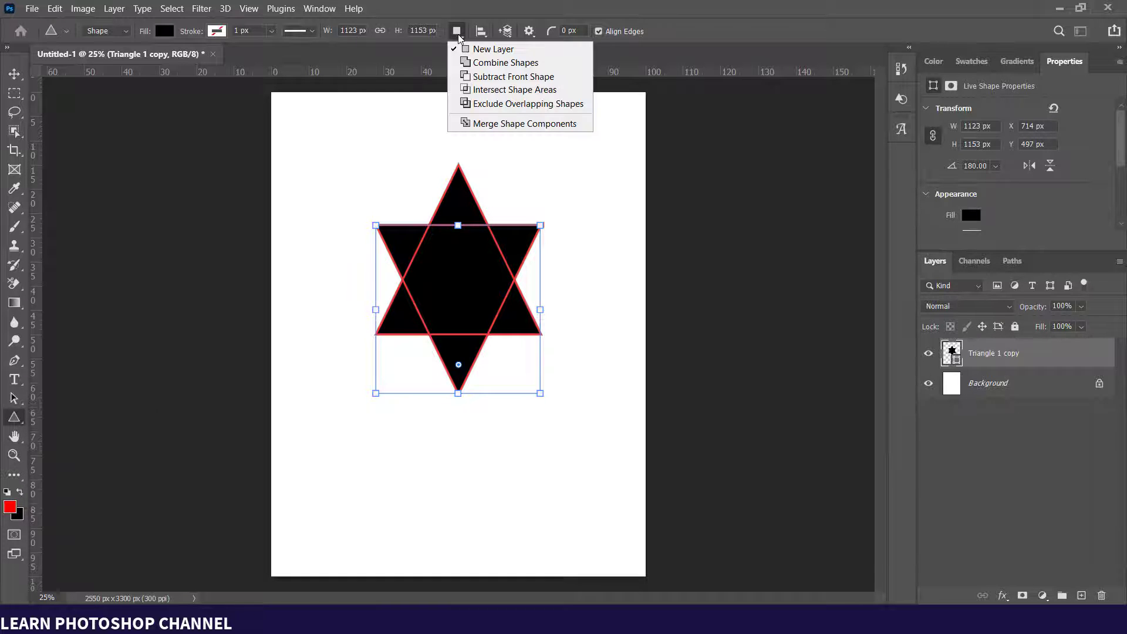
click(502, 124)
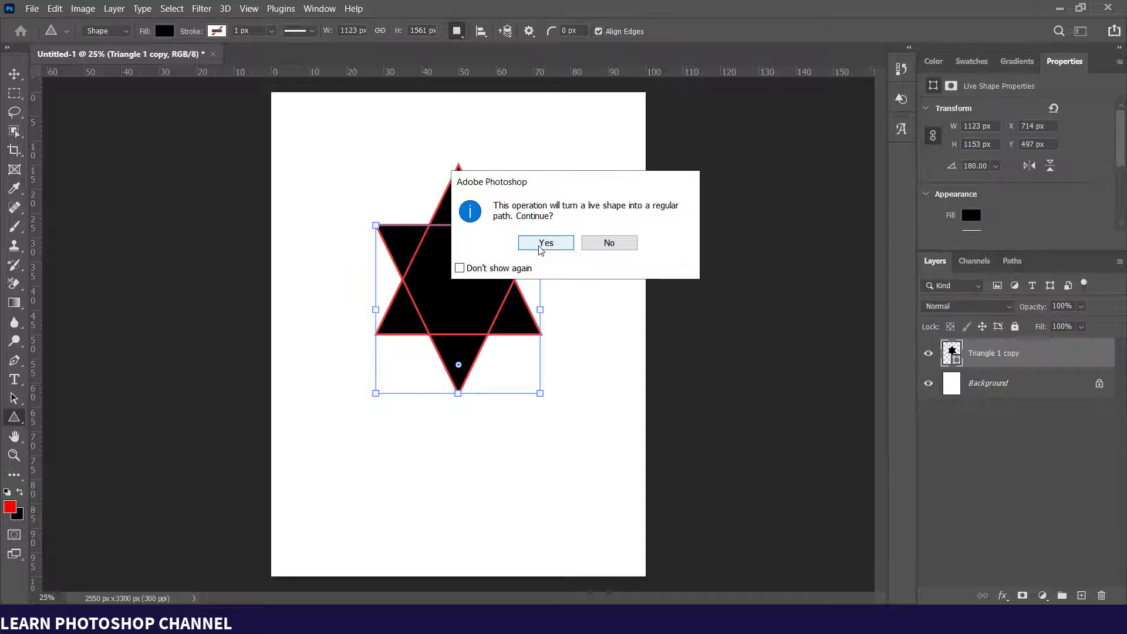
click(545, 244)
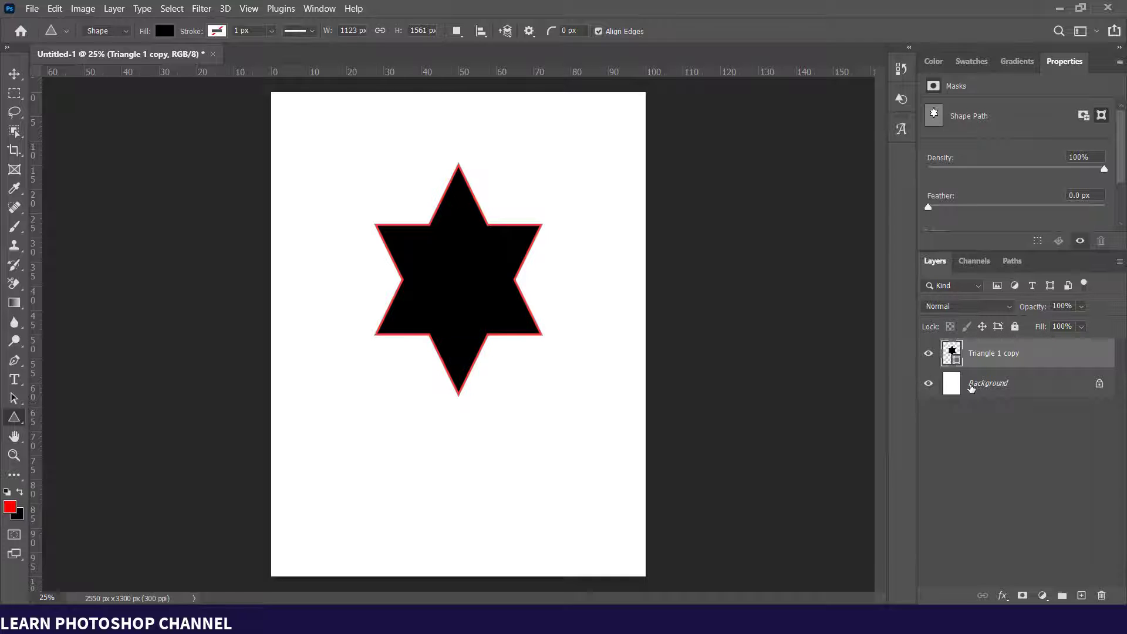
key(ctrl+z)
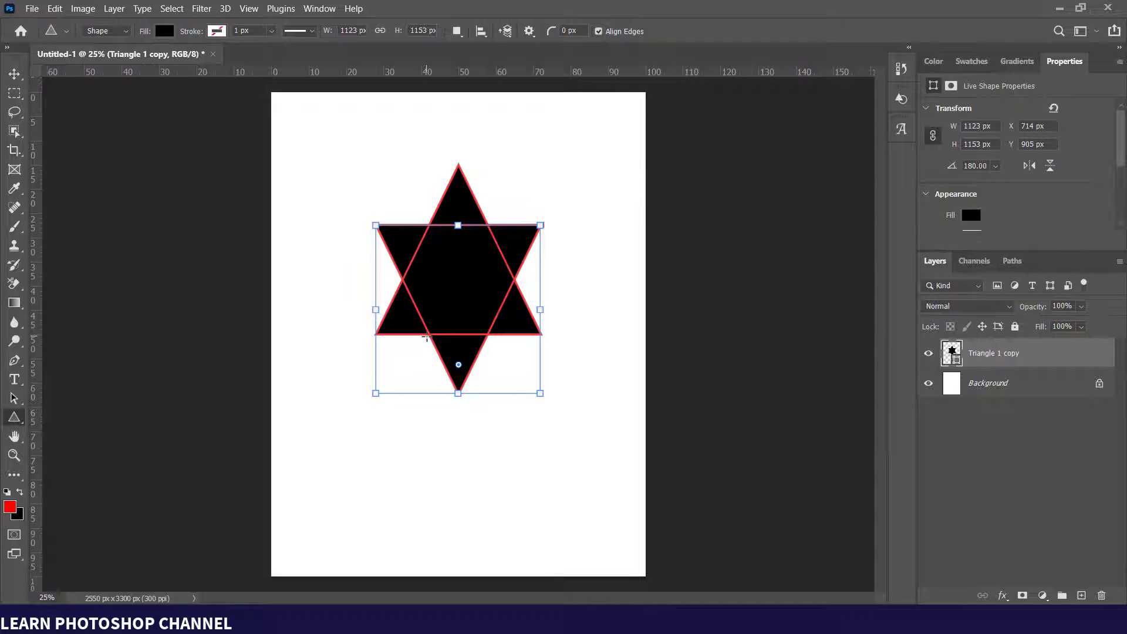
key(ctrl+e)
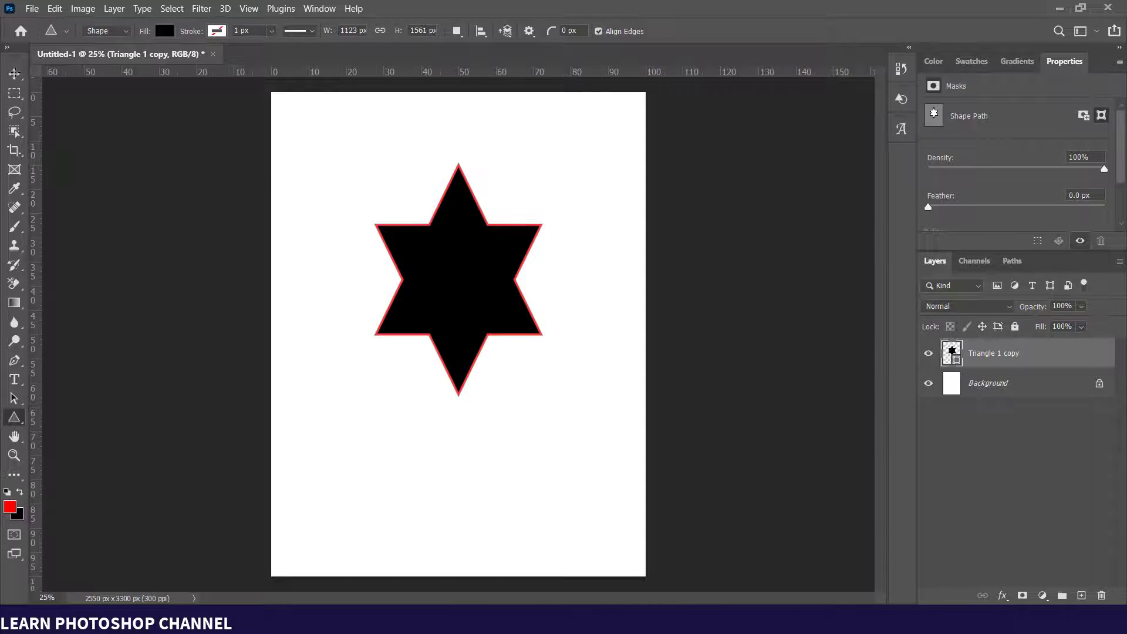
Move the anchor point of the star's lowest tip straight up inside the shape to form an inward notch between the two lower points.
click(14, 75)
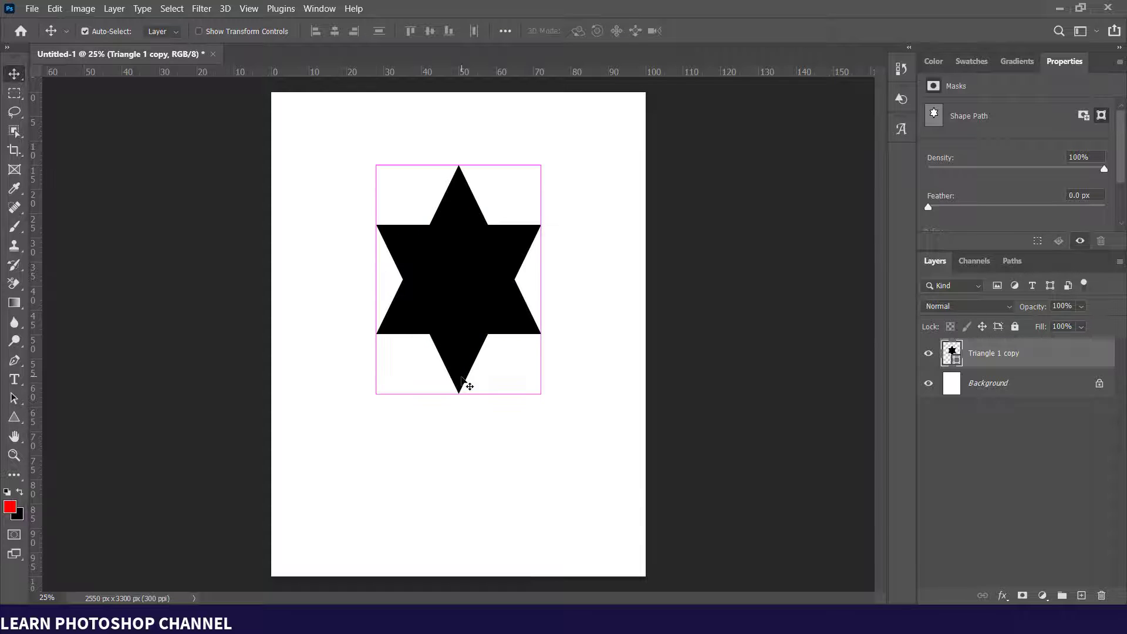
drag(461, 390, 459, 394)
key(Return)
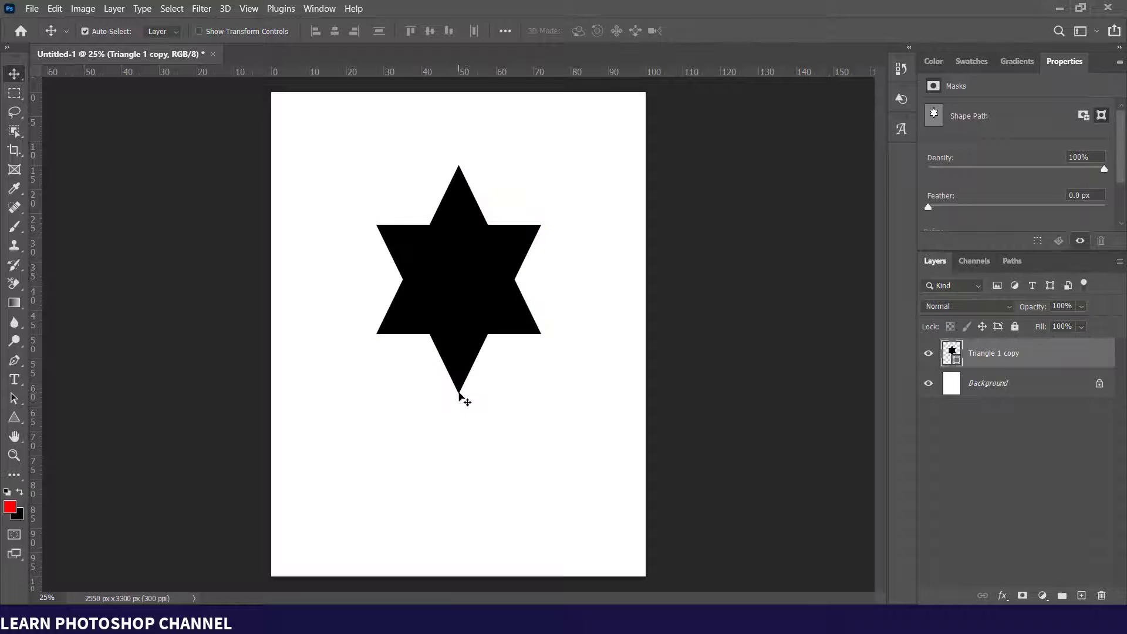
ctrl+click(459, 391)
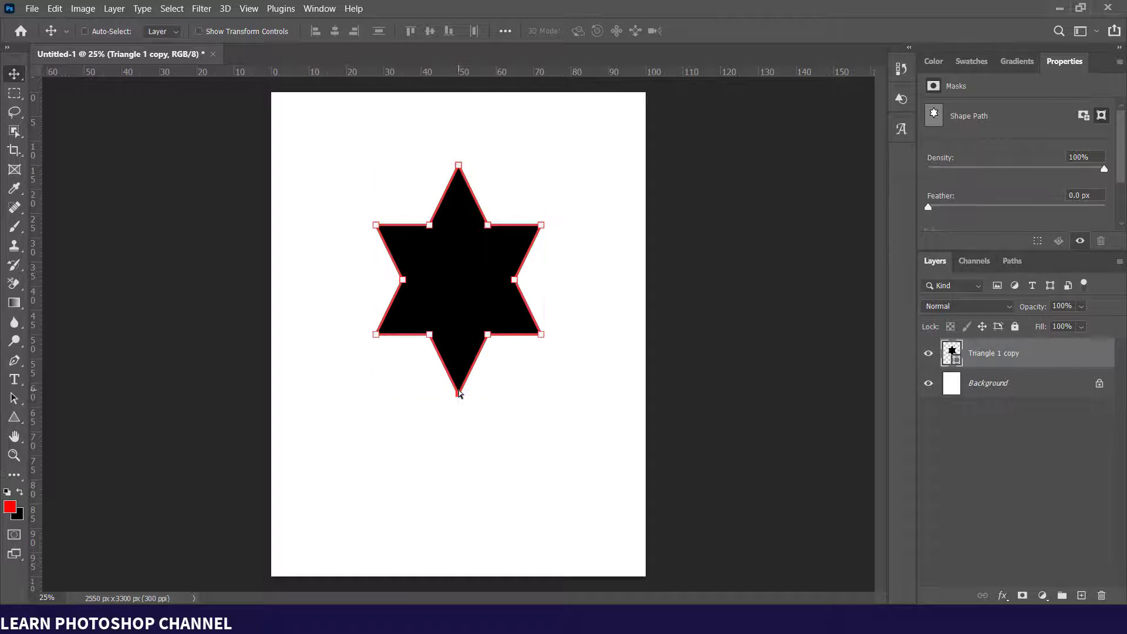
mouse_move(459, 394)
key(ctrl)
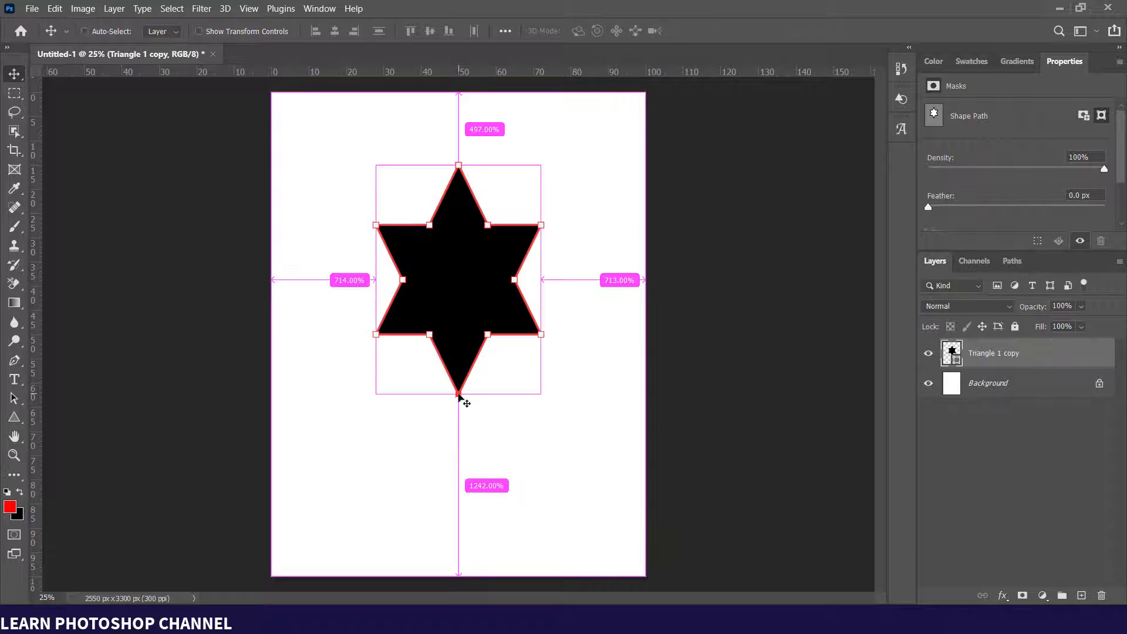
drag(458, 394, 458, 293)
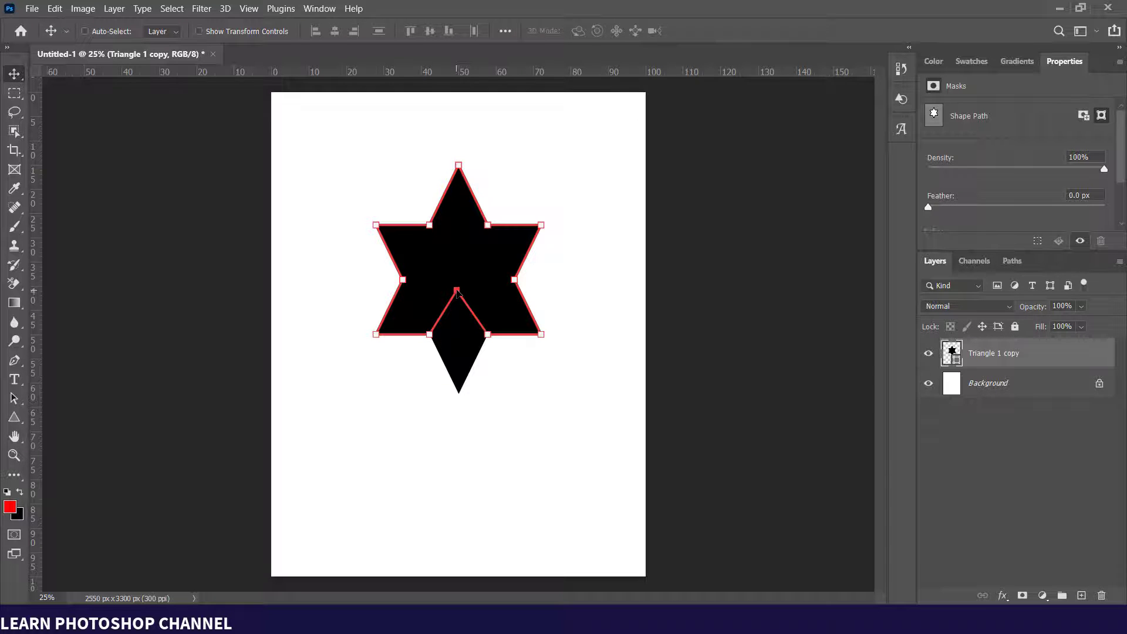
drag(458, 292, 457, 292)
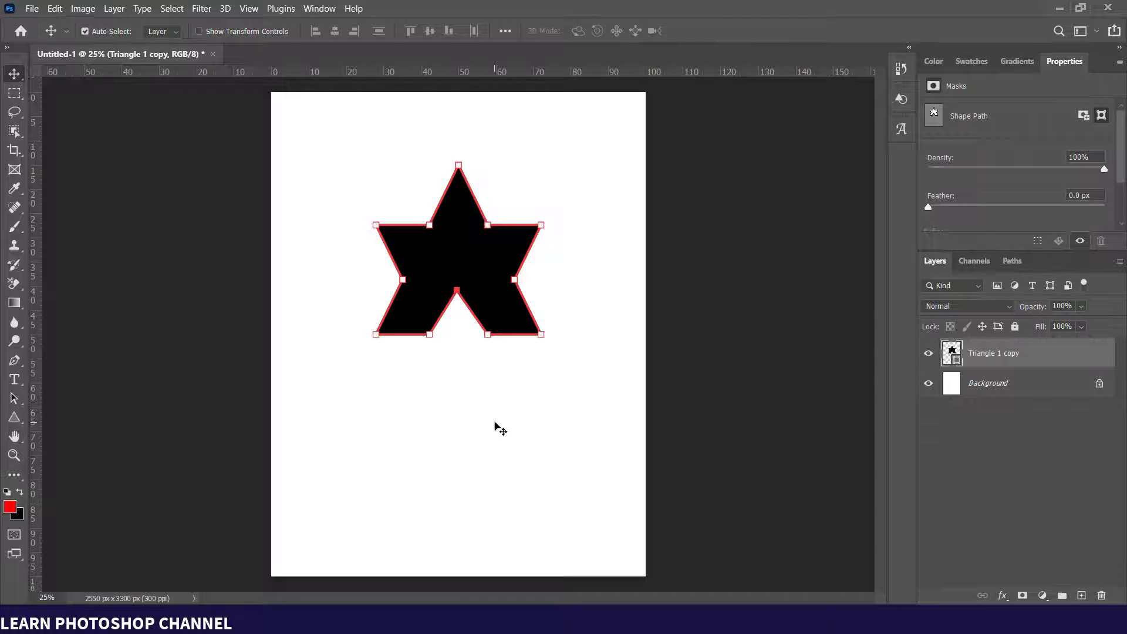
Delete the two anchor points beside the lower notch with the Pen tool to make a five-point star, and deselect the shape.
key(p)
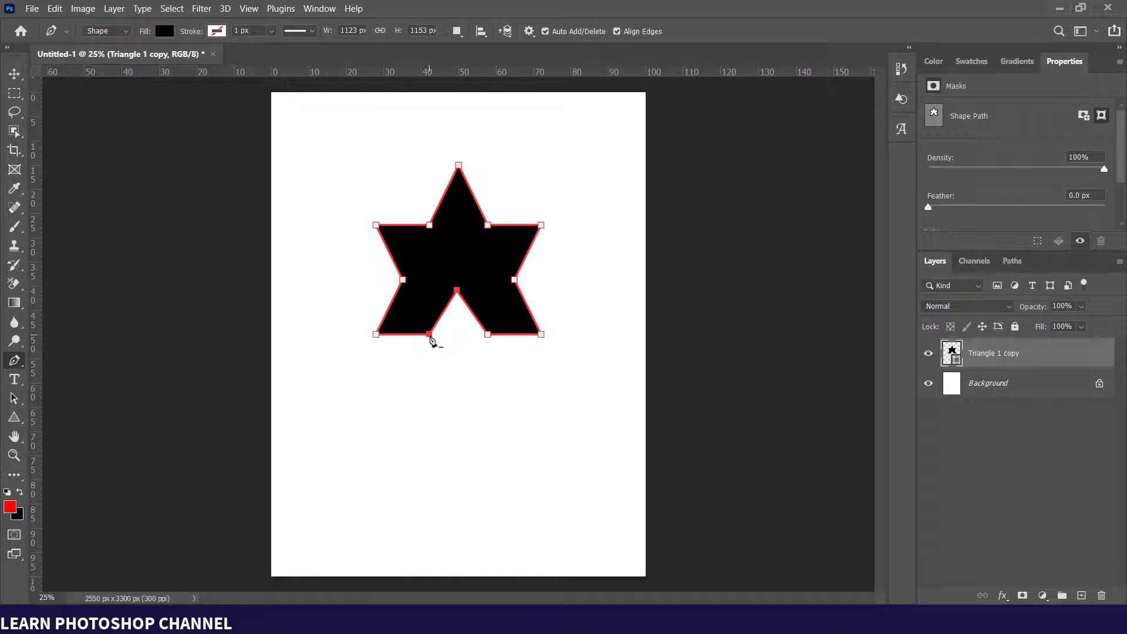
click(429, 334)
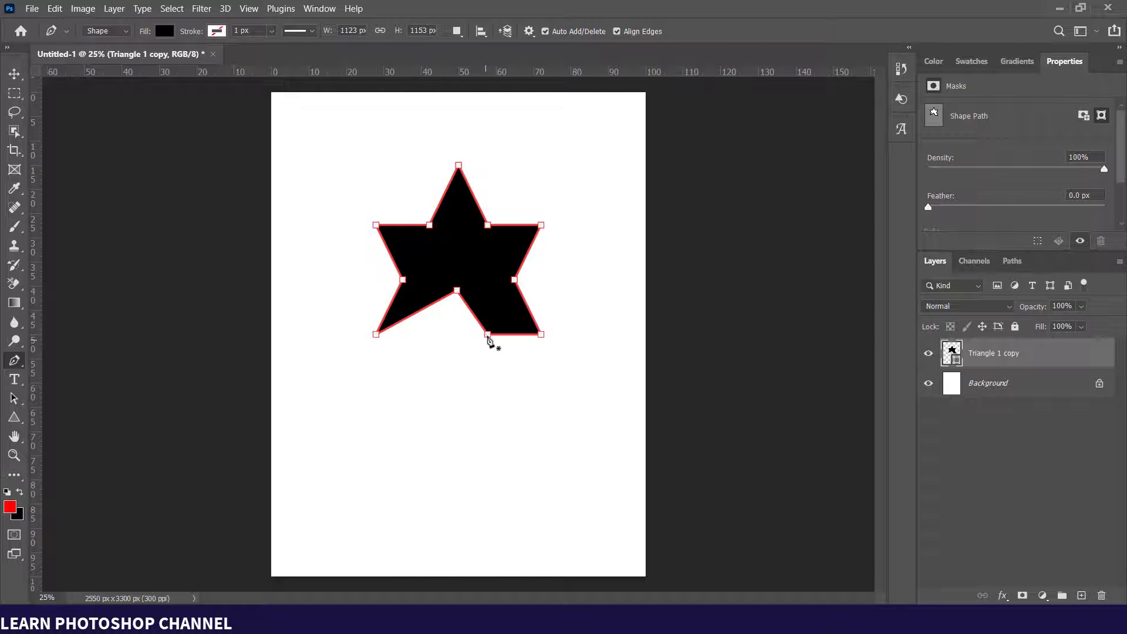
click(488, 335)
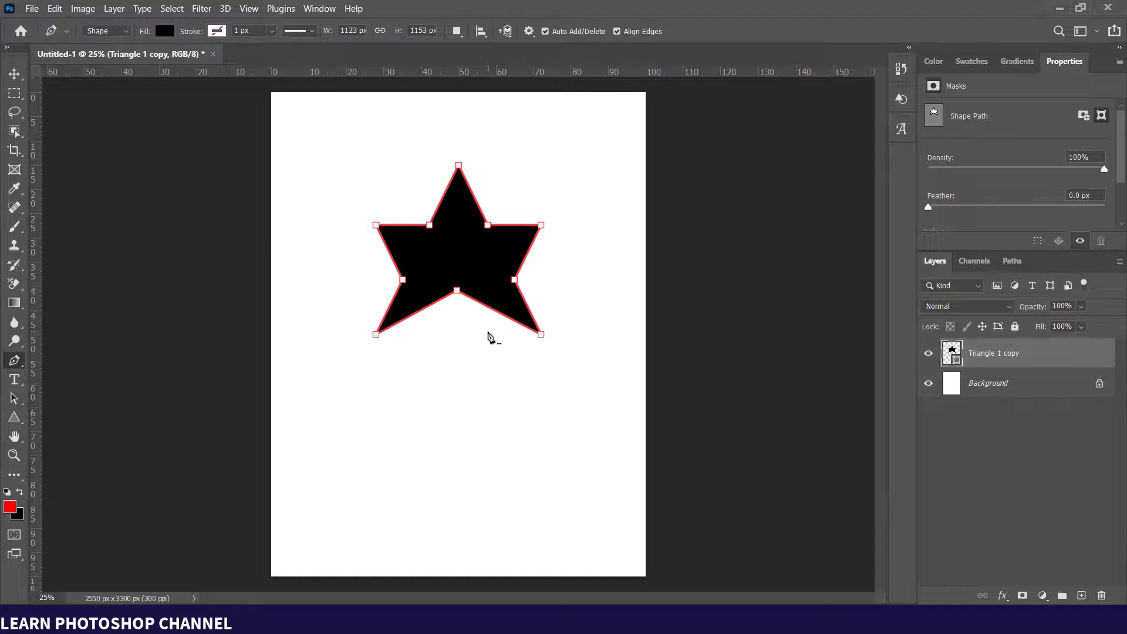
click(14, 74)
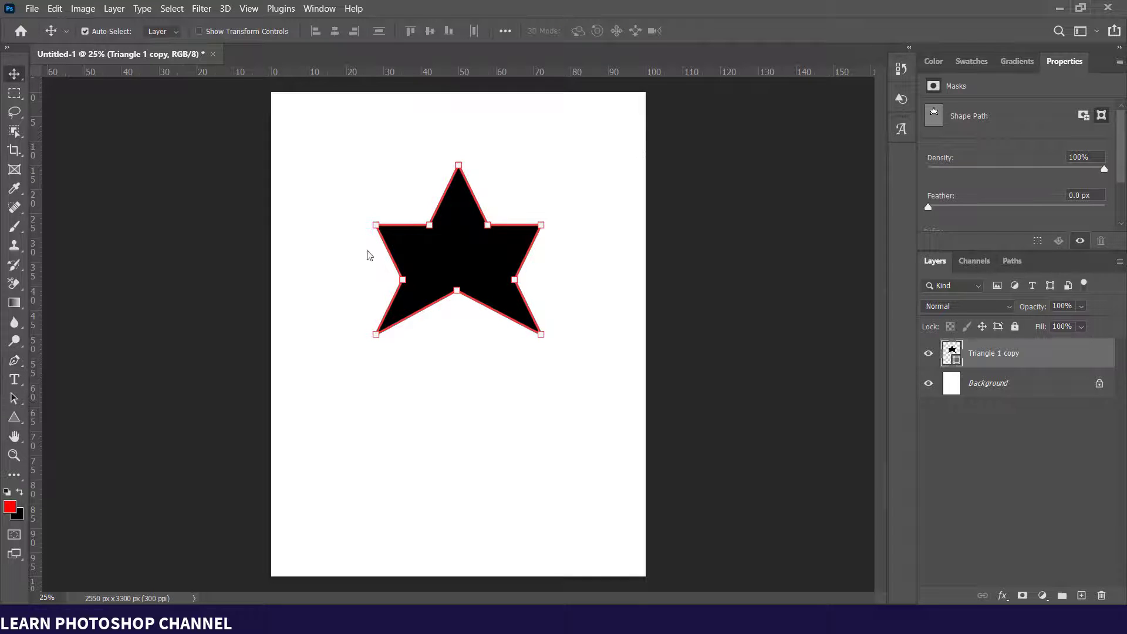
click(448, 360)
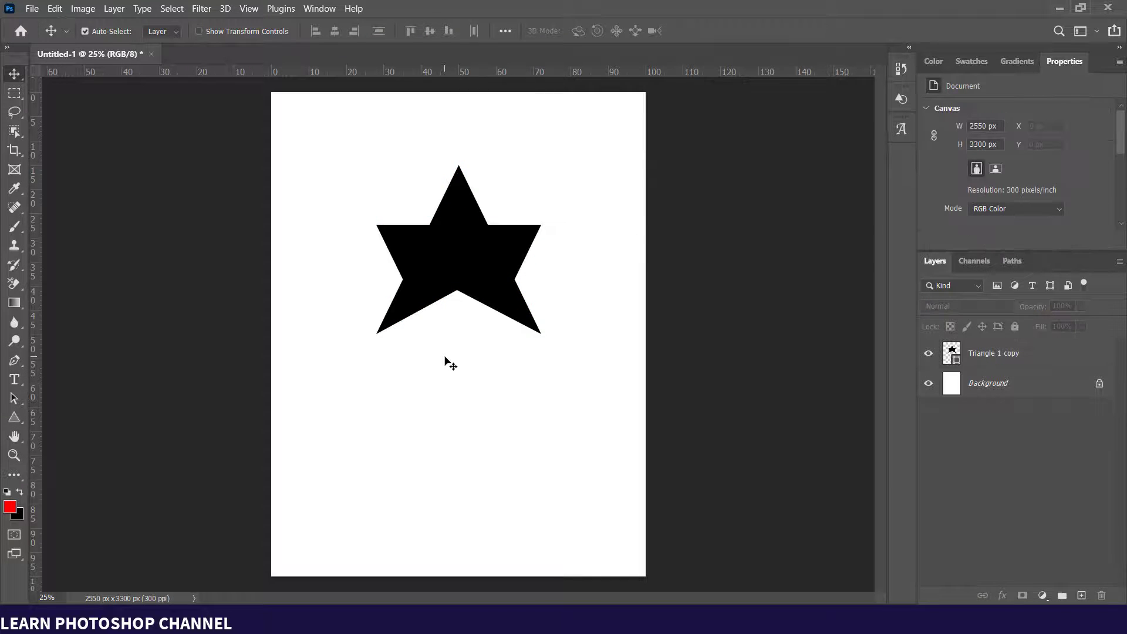
Shift the anchor points of the star's two lower tips slightly inward and down to balance its proportions, and deselect the shape.
click(461, 291)
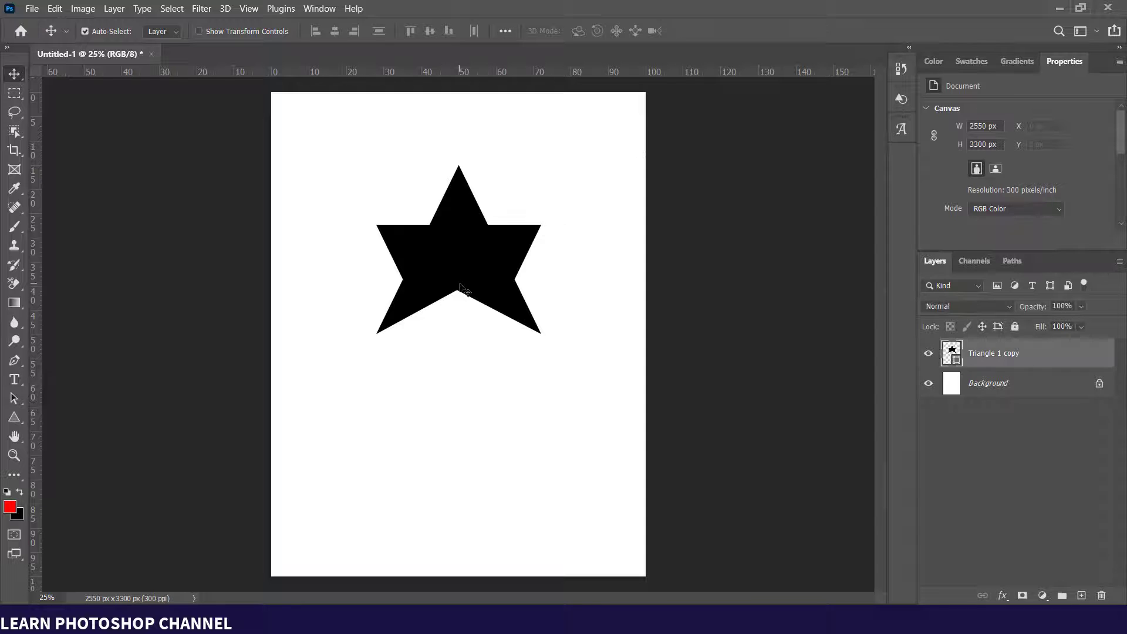
key(p)
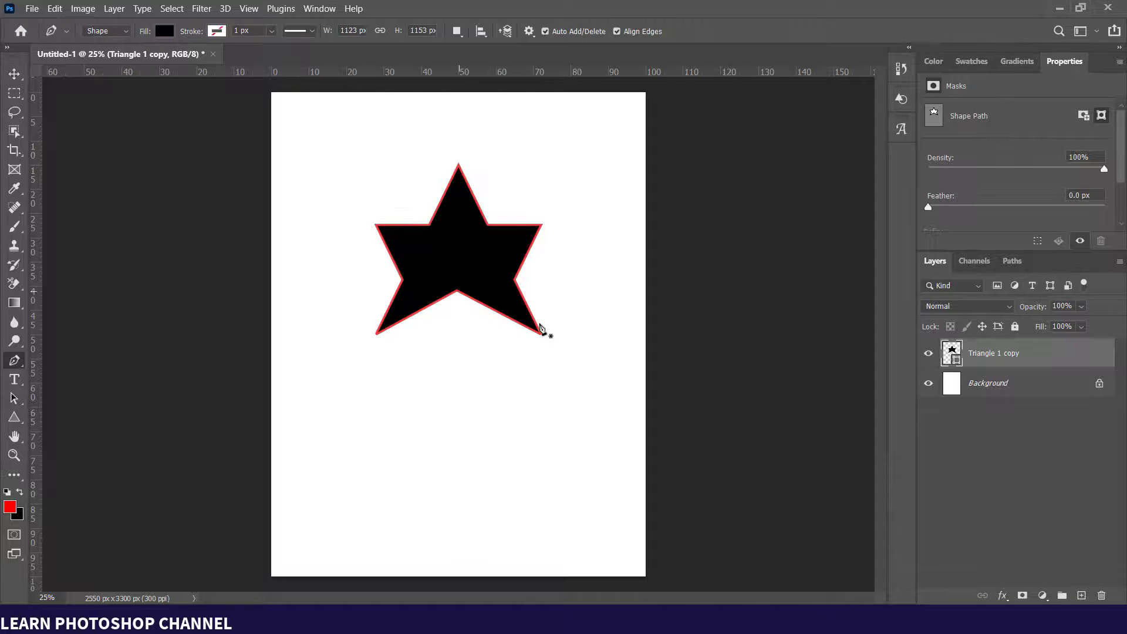
ctrl+click(542, 336)
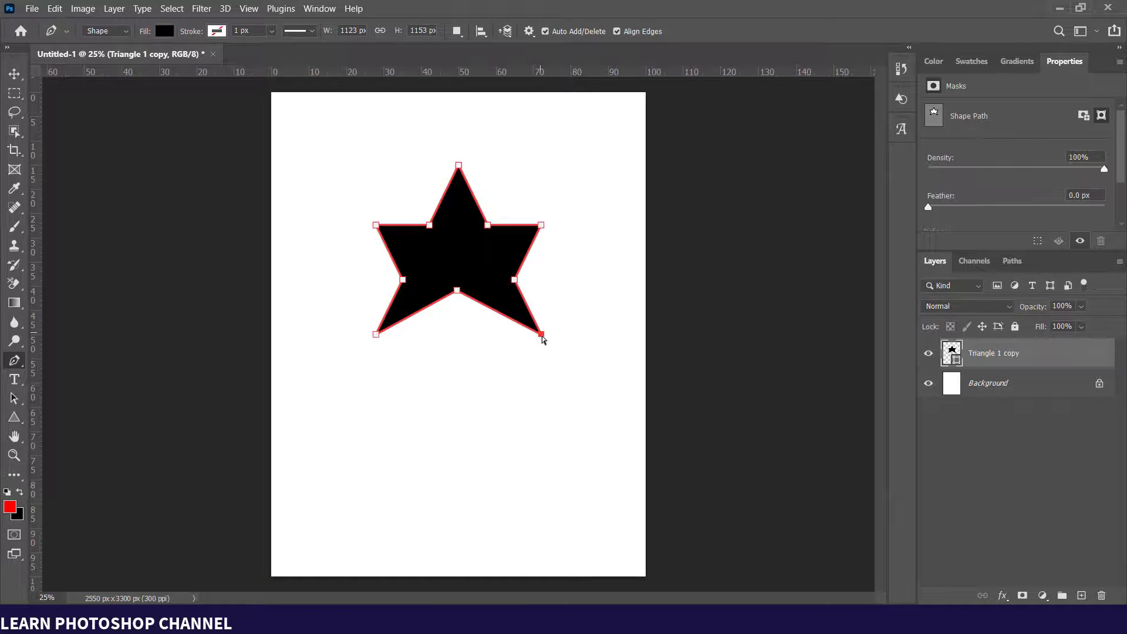
drag(542, 339, 536, 342)
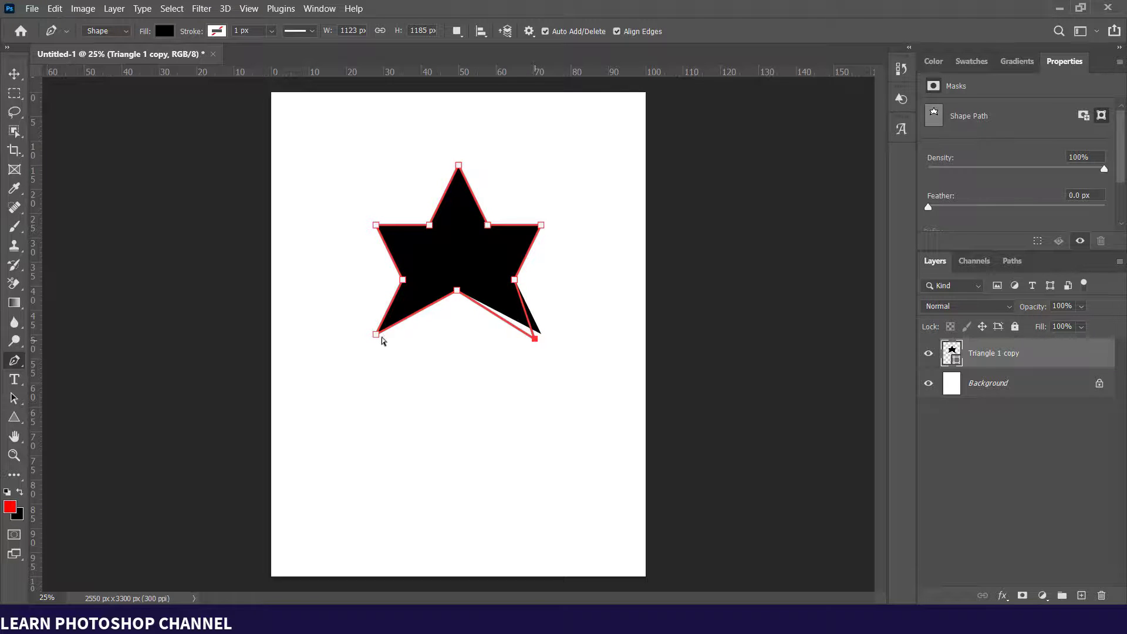
drag(379, 336, 390, 345)
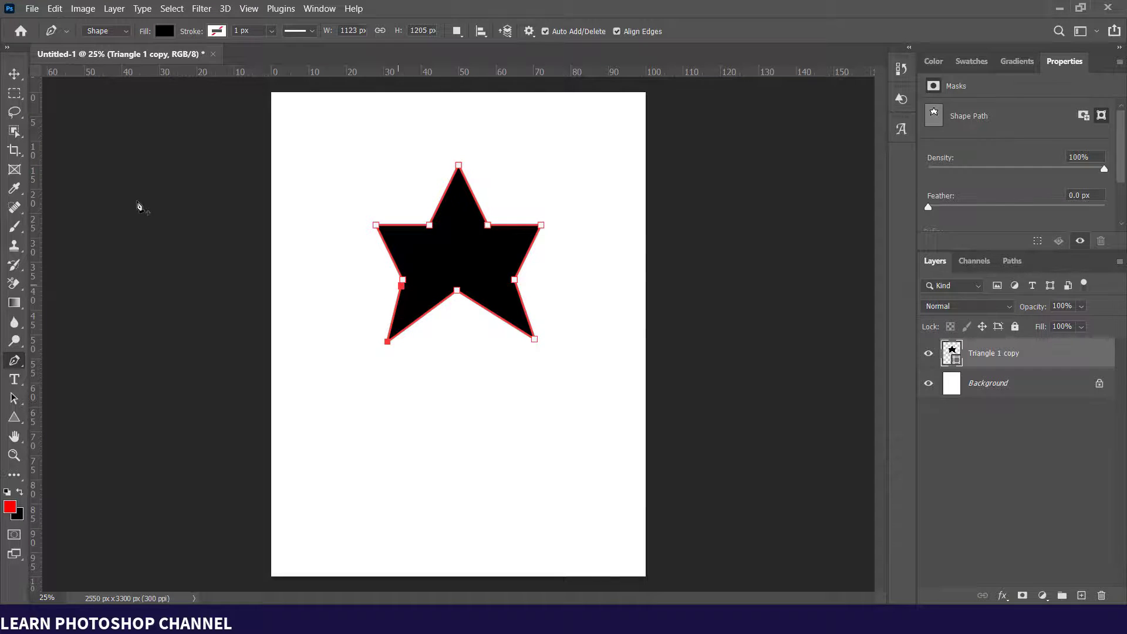
click(14, 74)
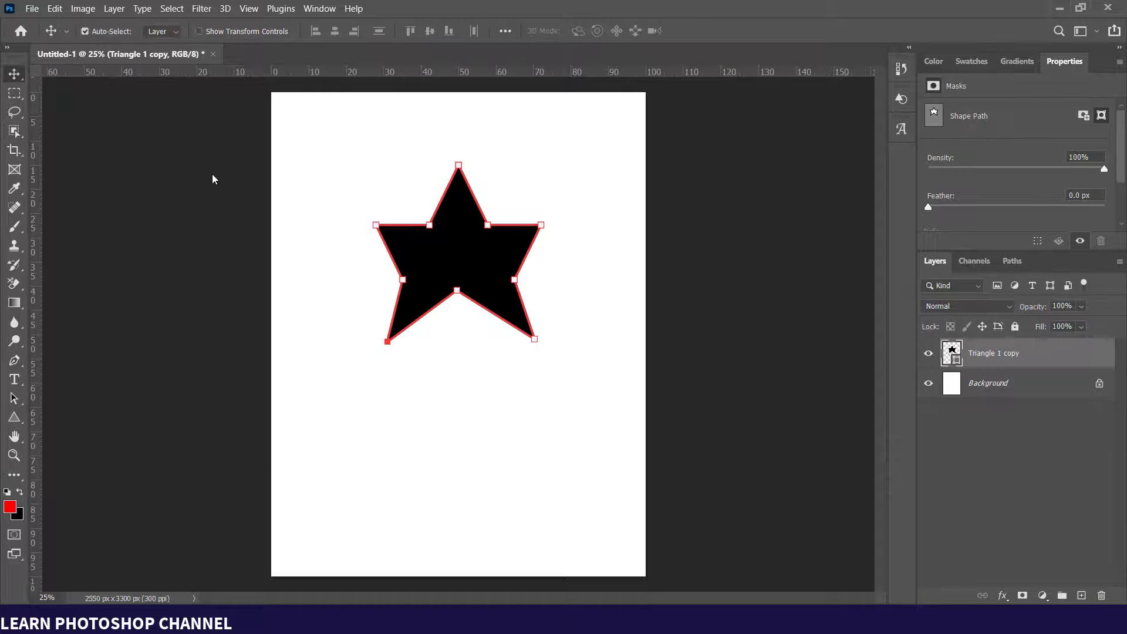
click(438, 352)
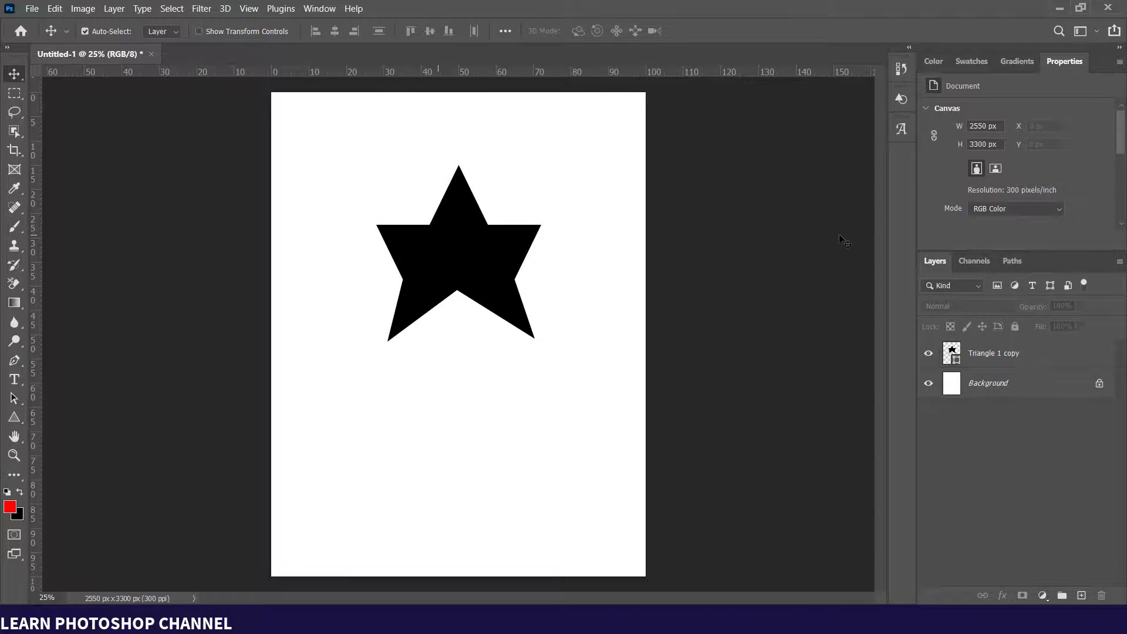
Undo the star's path edits and merges back to the two separate triangle layers overlapping as a six-pointed star.
click(998, 356)
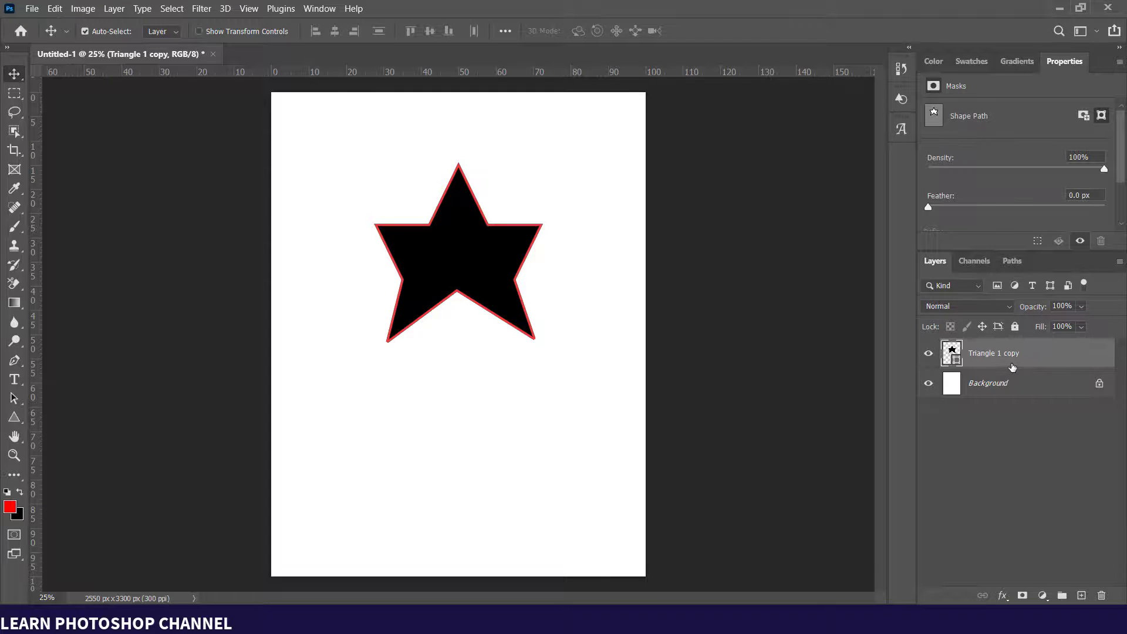
key(ctrl)
key(ctrl+z)
key(ctrl+z)
key(ctrl+z)
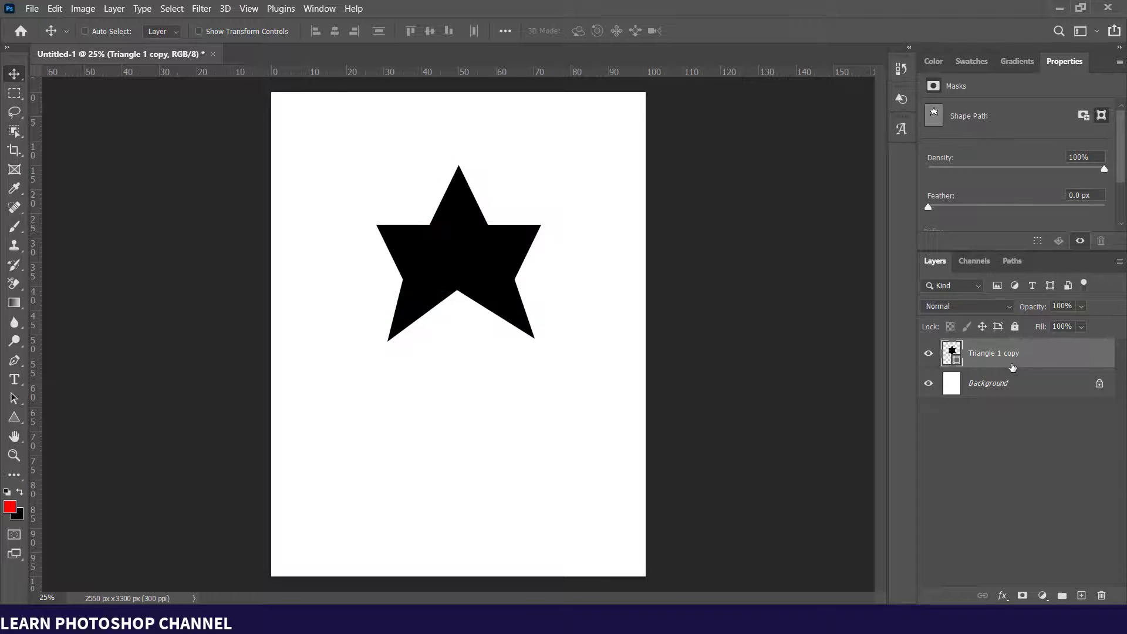
key(ctrl+z)
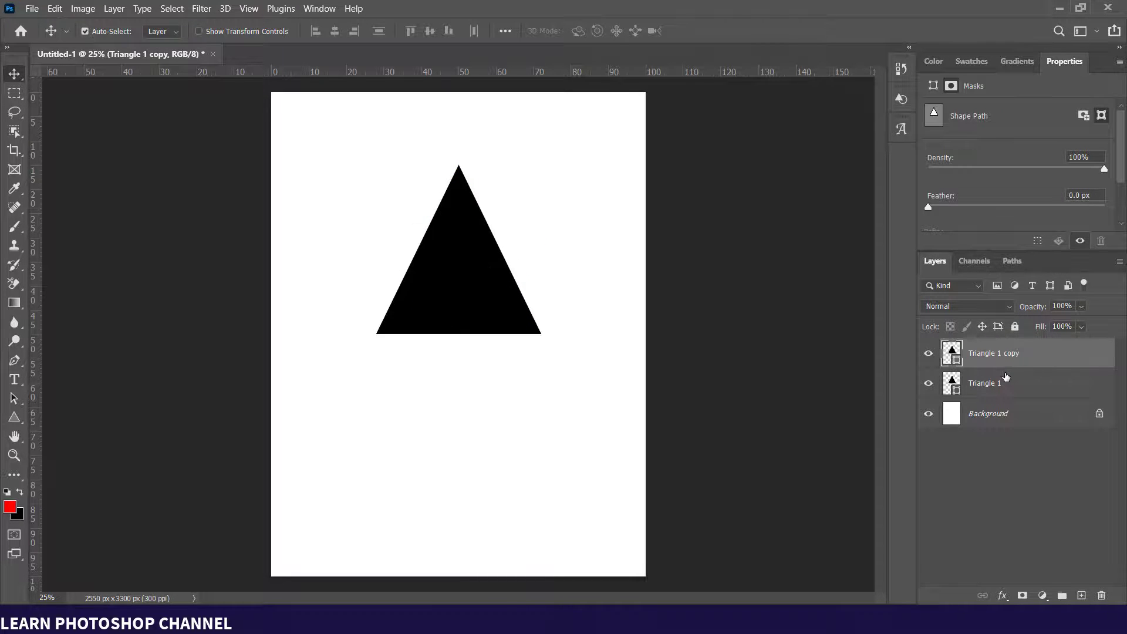
key(ctrl+shift+z)
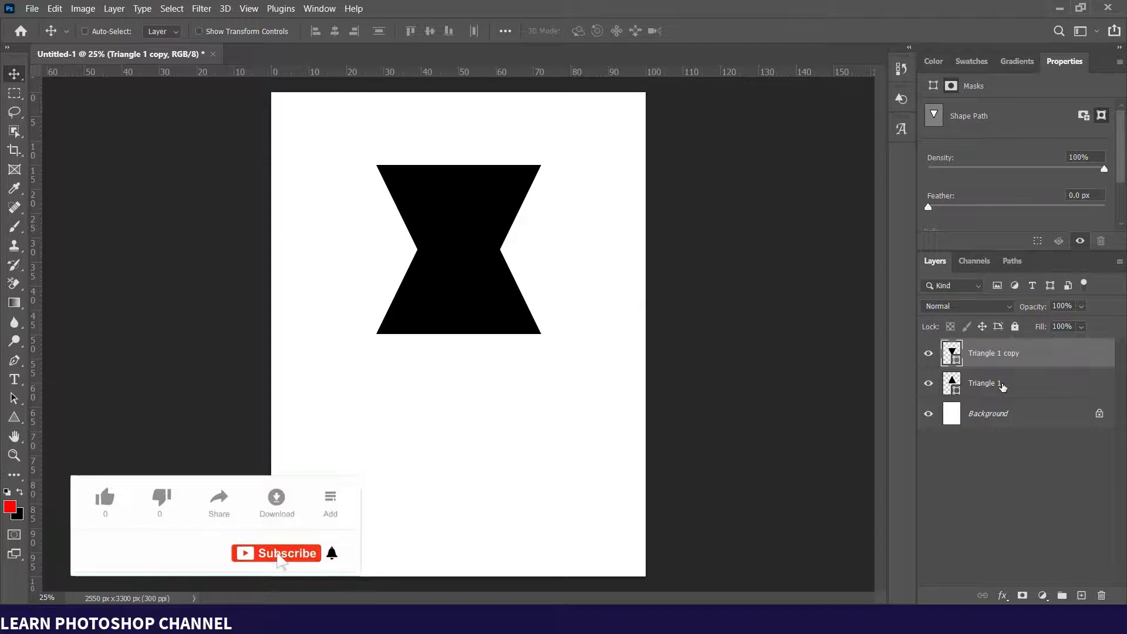
key(ctrl+shift+z)
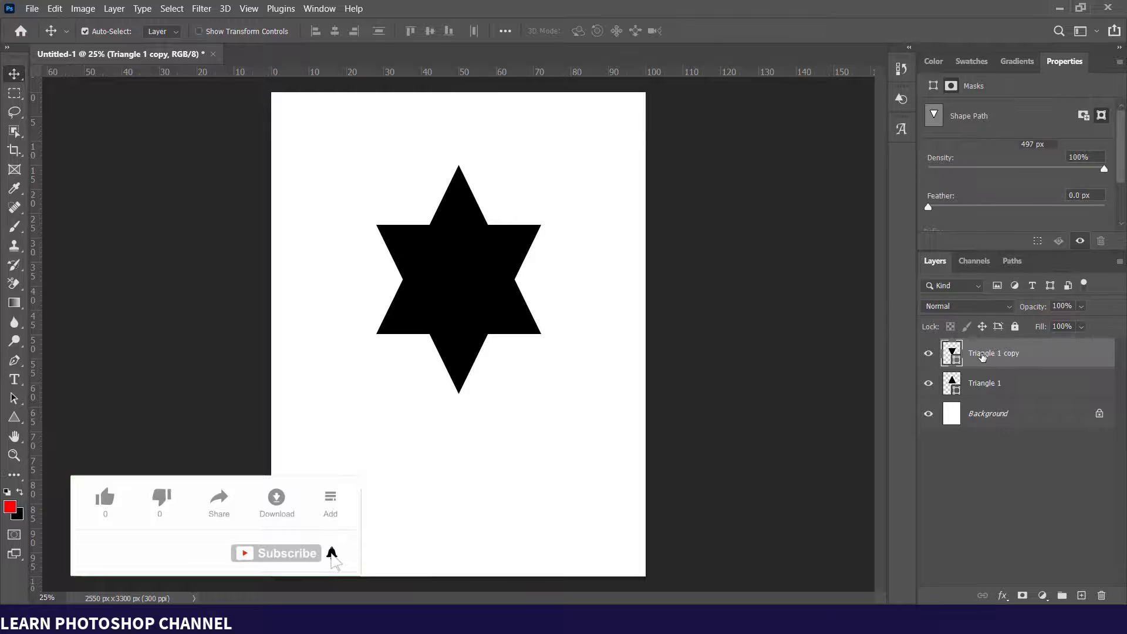
Hide both triangle layers and make the Triangle 1 copy layer the active one.
click(987, 391)
click(928, 354)
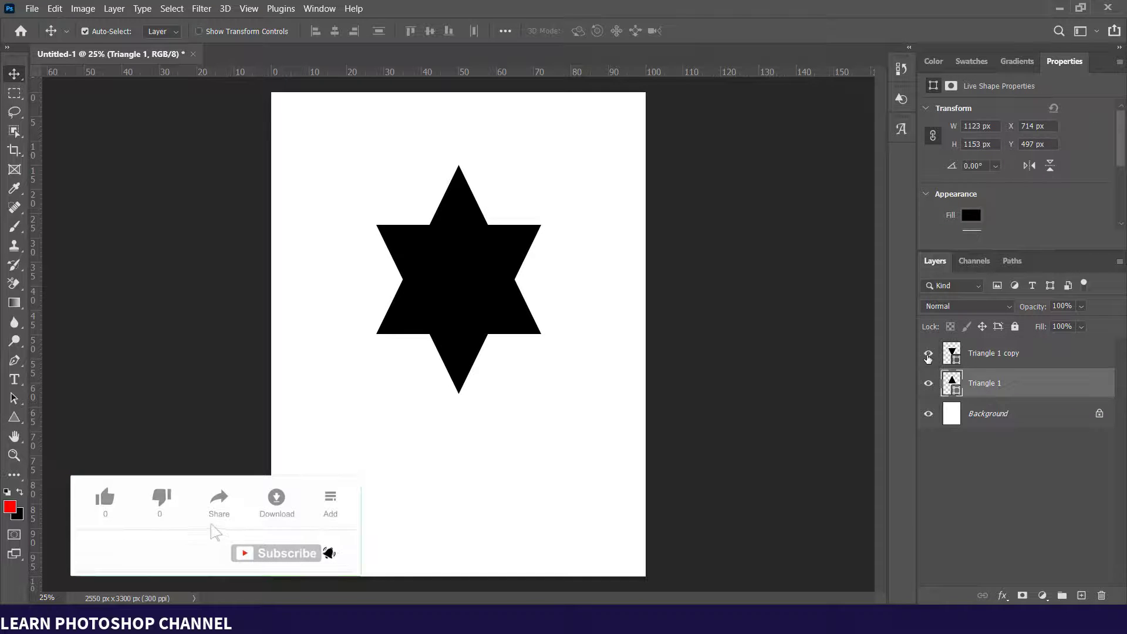
click(928, 384)
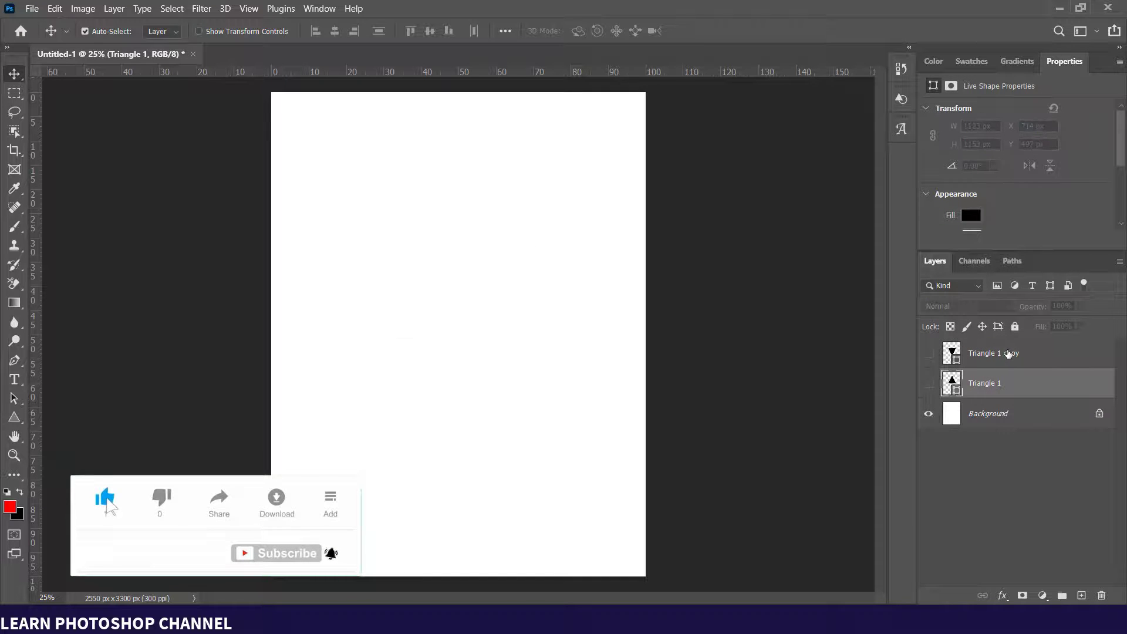
click(1008, 354)
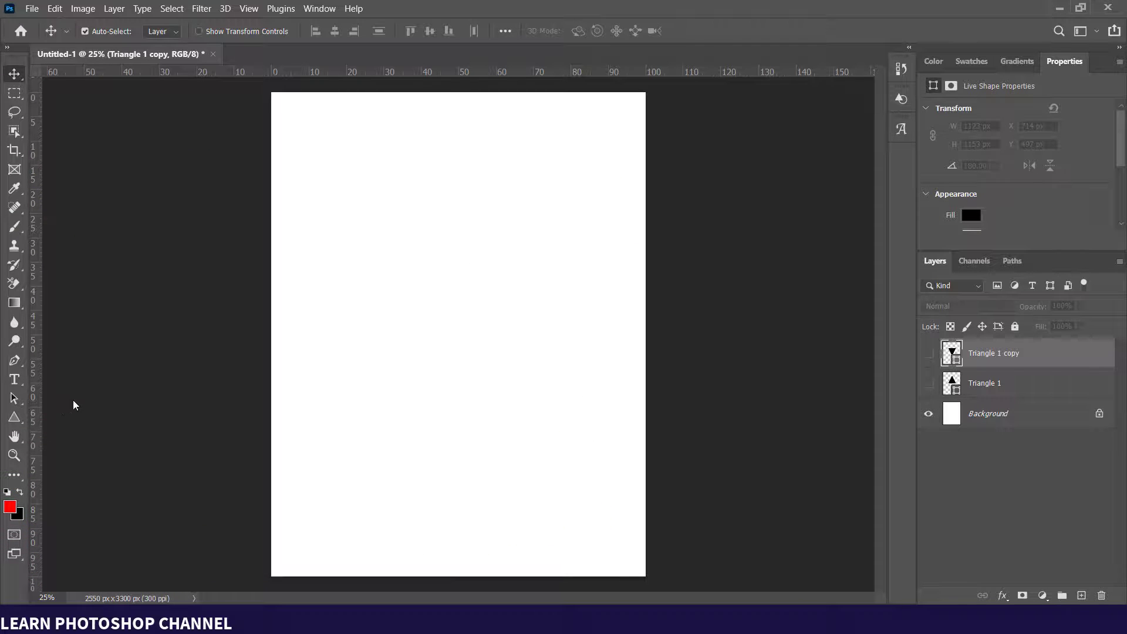
Draw a black triangle about 1192 by 1183 px on a new layer with the Triangle tool set to Combine Shapes.
click(12, 414)
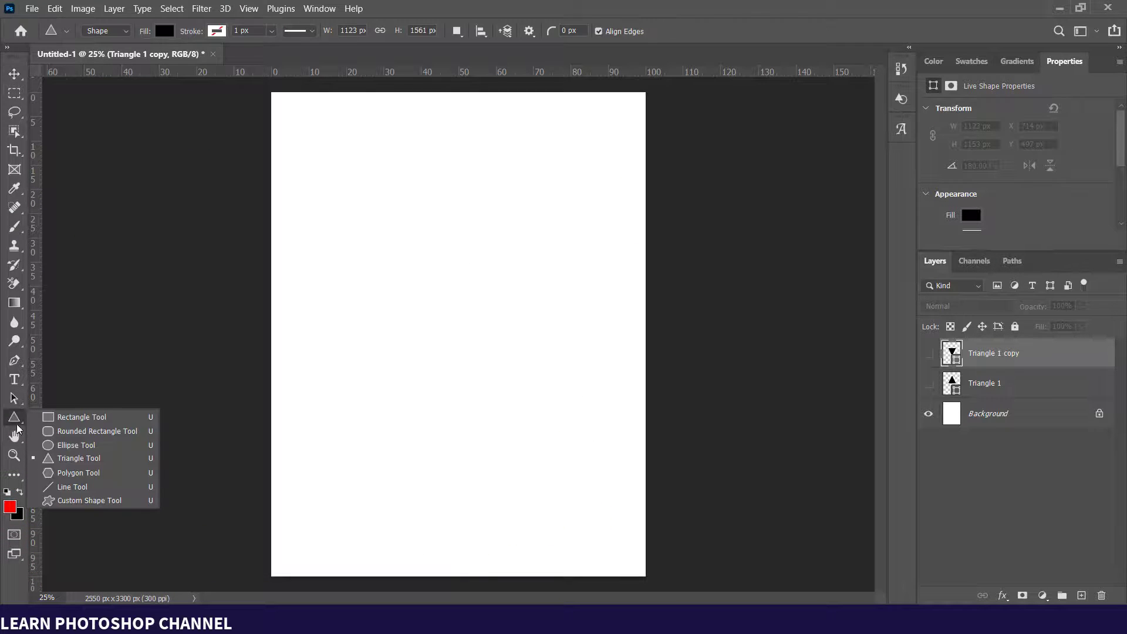
click(17, 422)
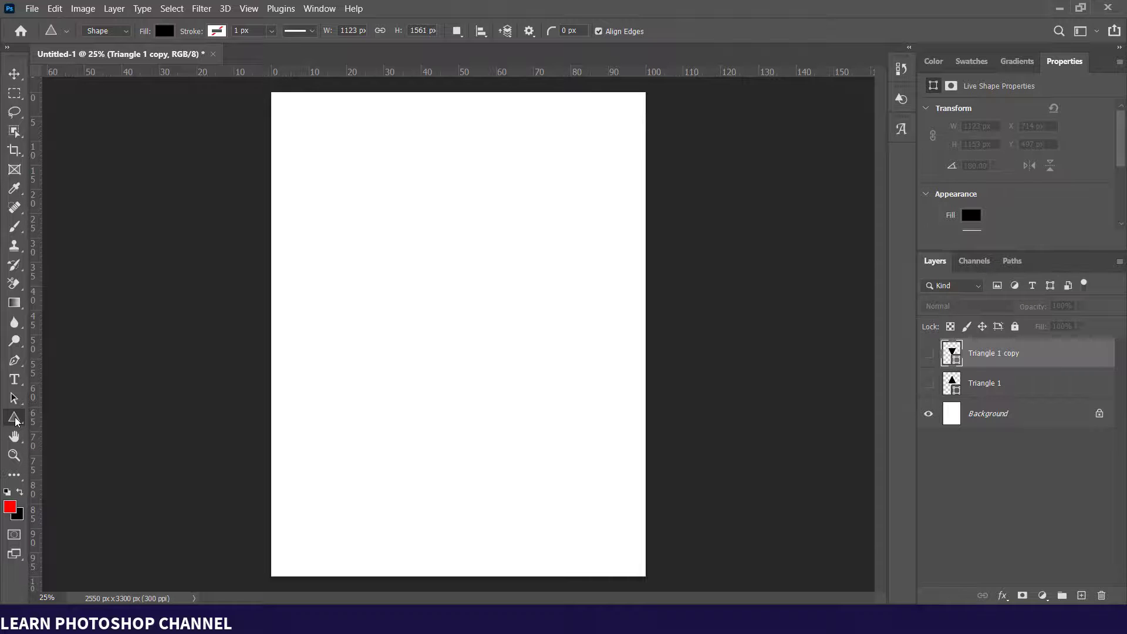
click(462, 37)
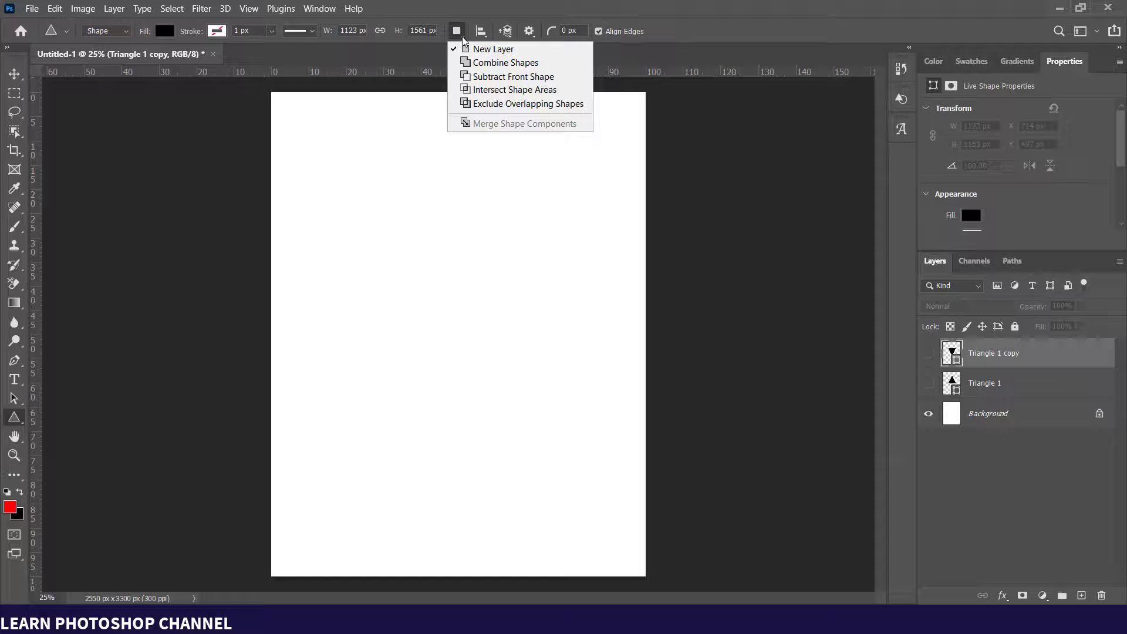
click(492, 64)
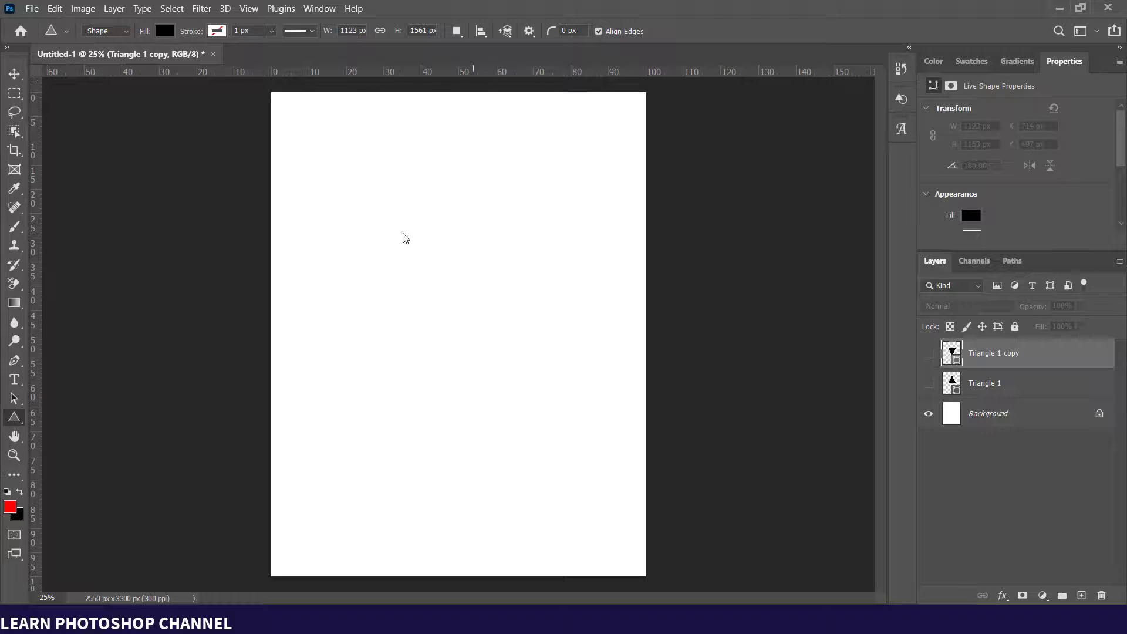
click(458, 29)
click(475, 58)
drag(398, 202, 573, 375)
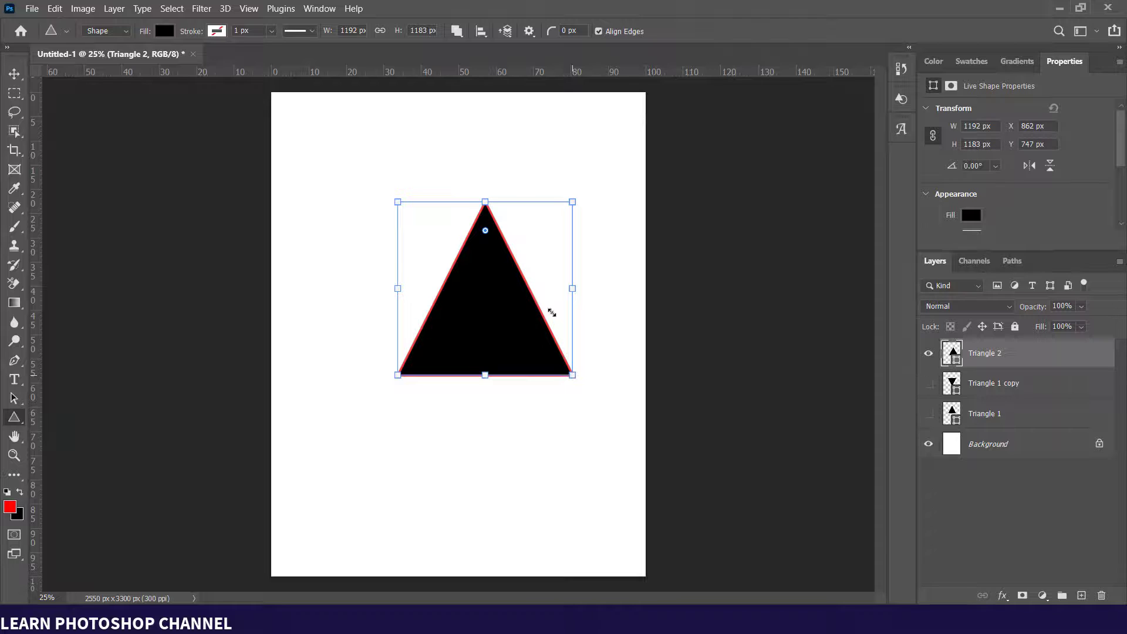
Draw a second triangle about 1158 by 1080 px overlapping the first on the same layer, using Combine Shapes.
click(460, 33)
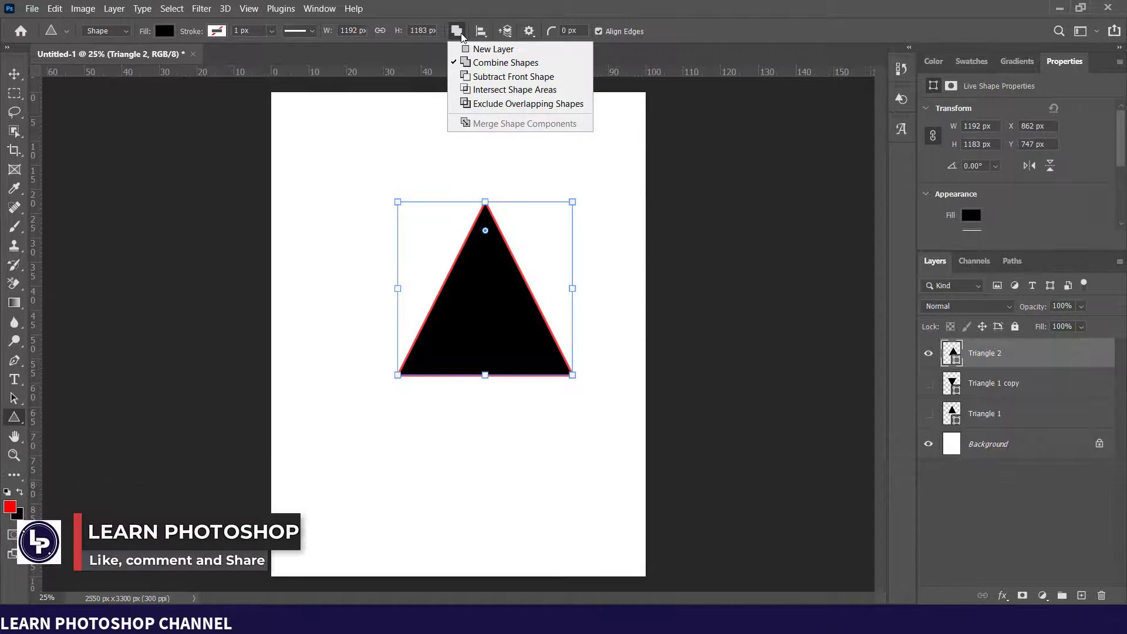
click(461, 32)
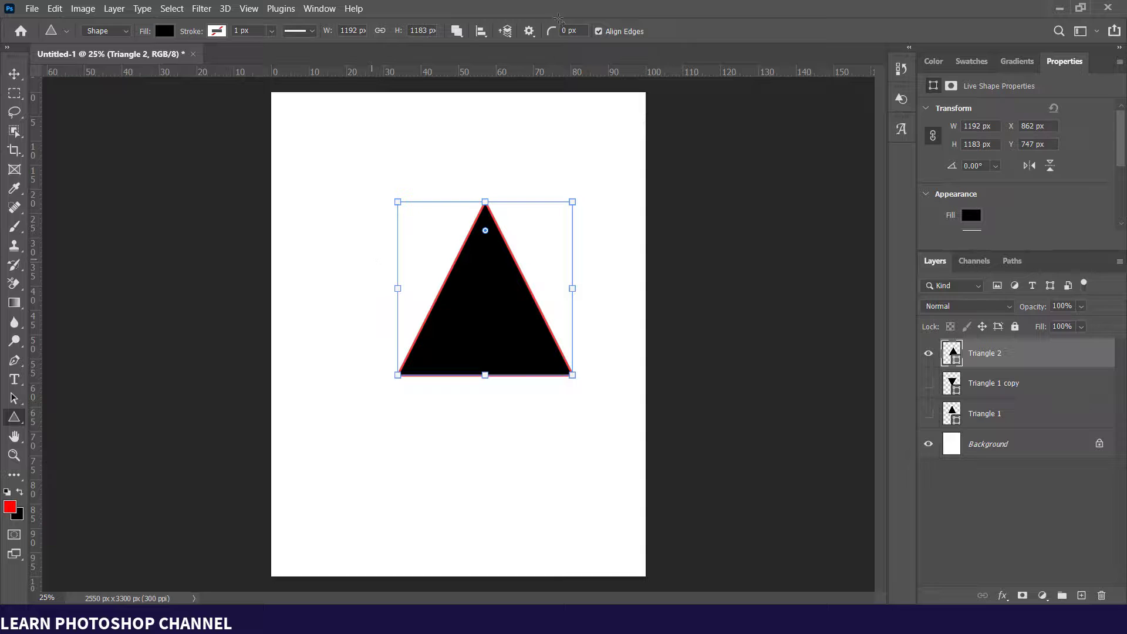
click(460, 35)
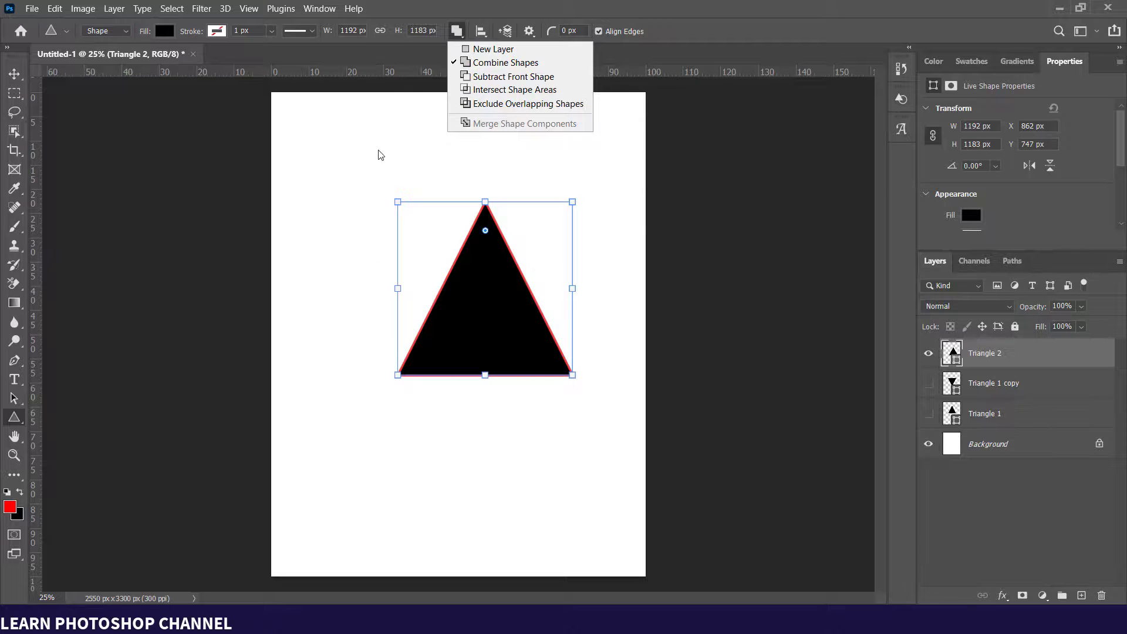
click(381, 211)
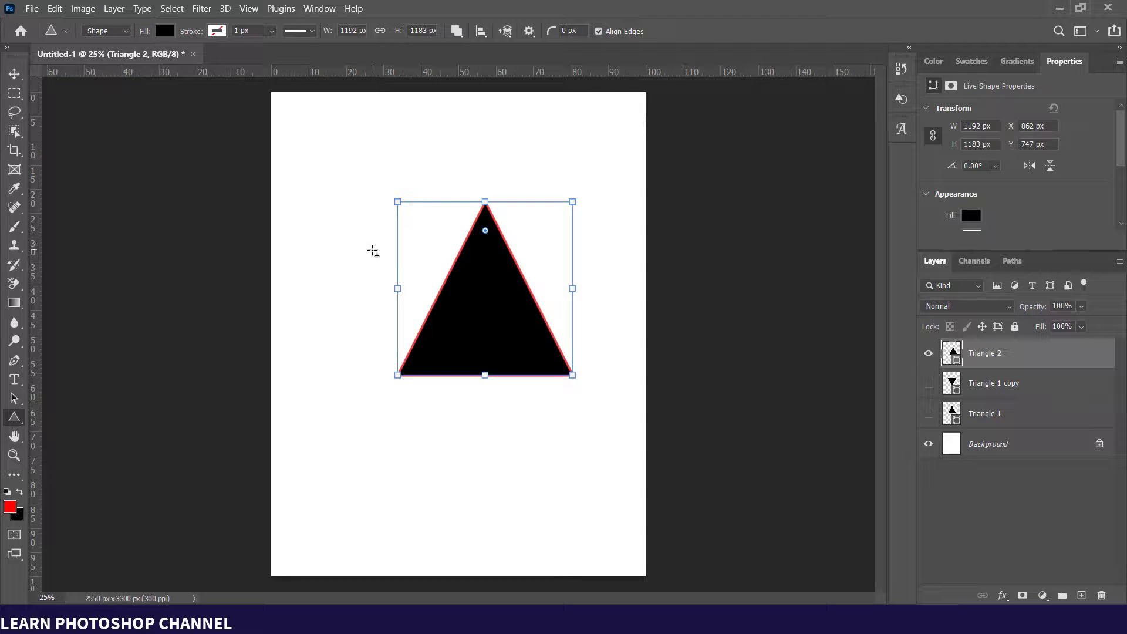
drag(372, 250, 543, 409)
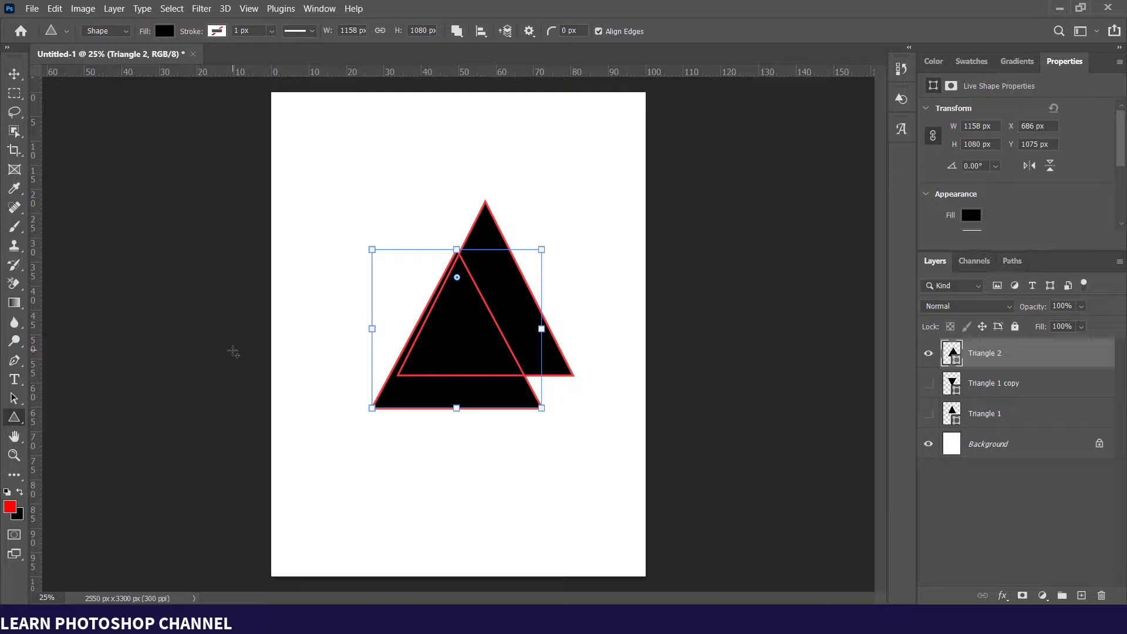
Move the combined triangles up the page, and shift the second triangle alone so its apex sits centred just above the first's.
key(v)
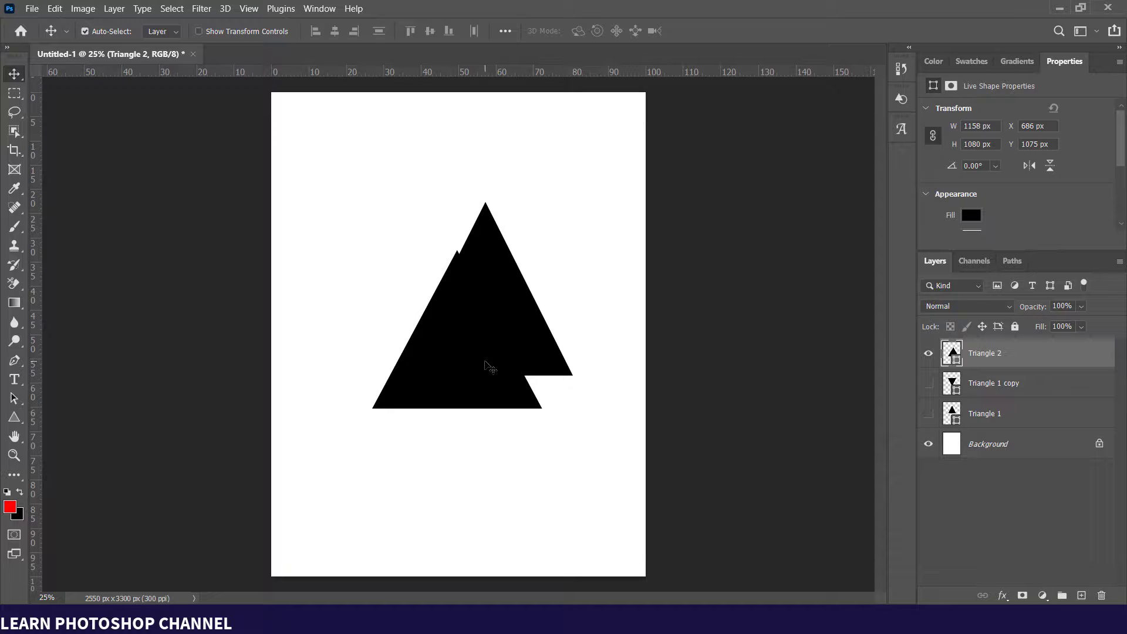
drag(478, 358, 474, 314)
key(u)
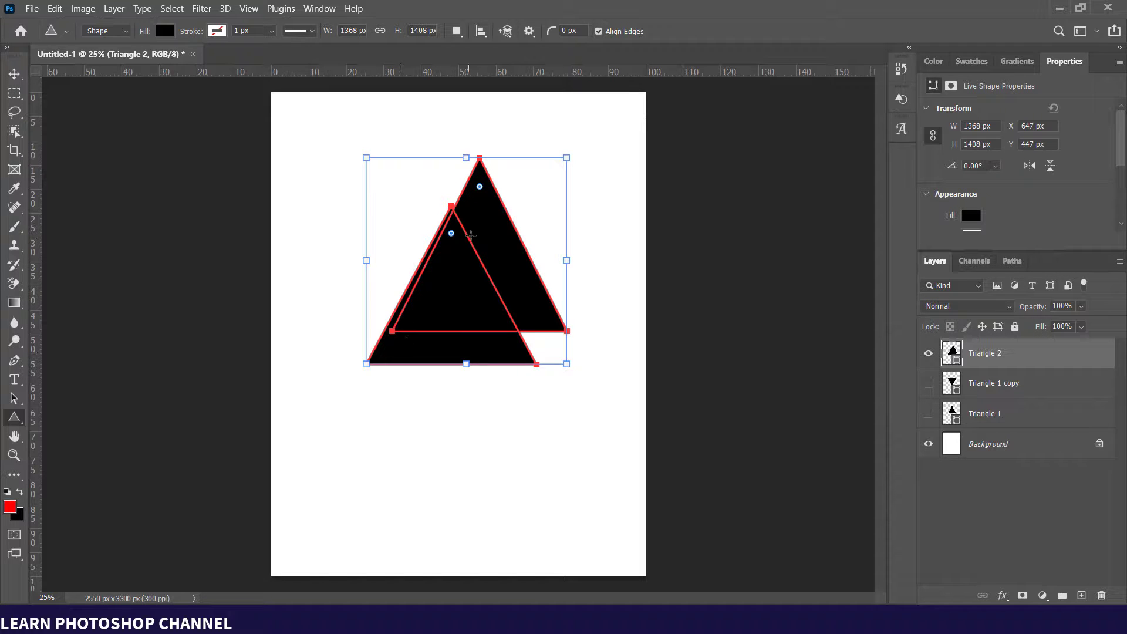
right_click(26, 420)
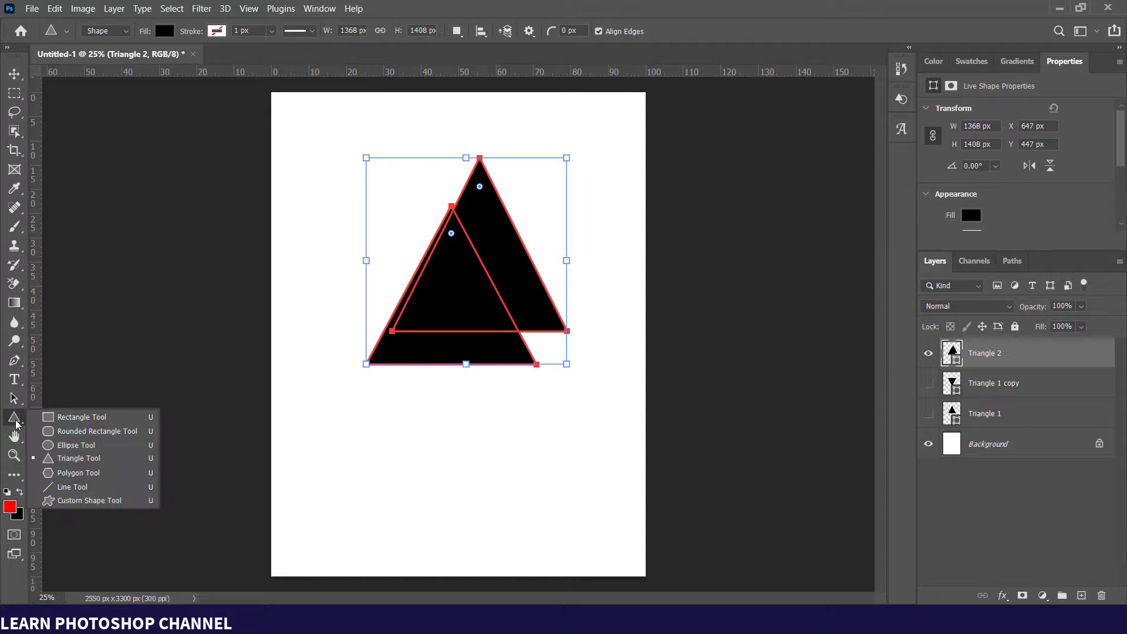
click(16, 421)
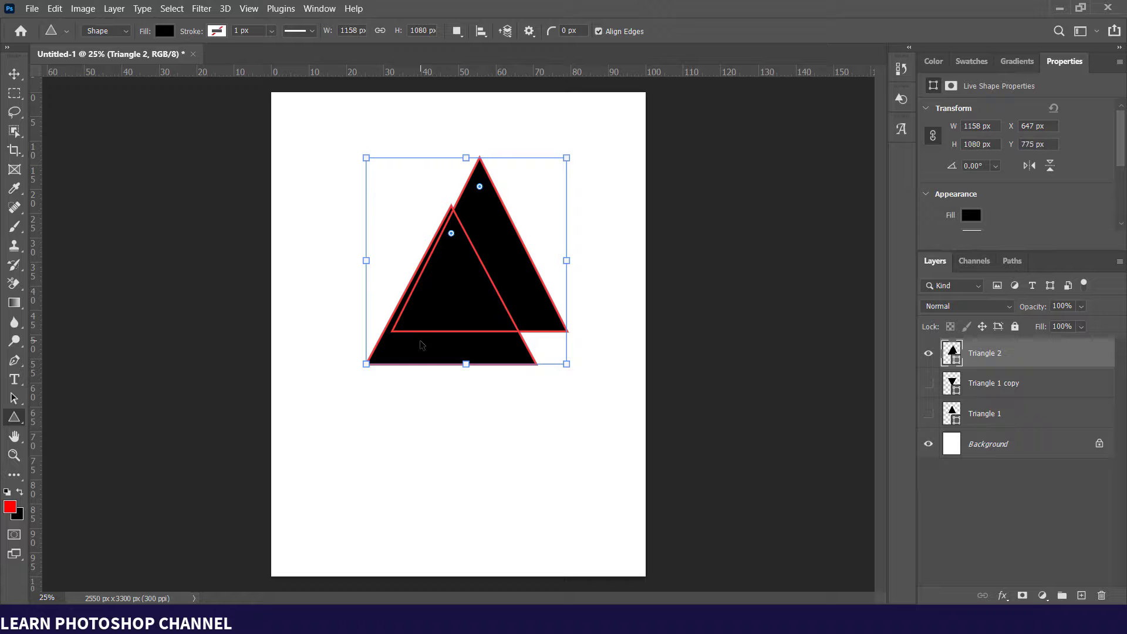
drag(435, 332, 448, 271)
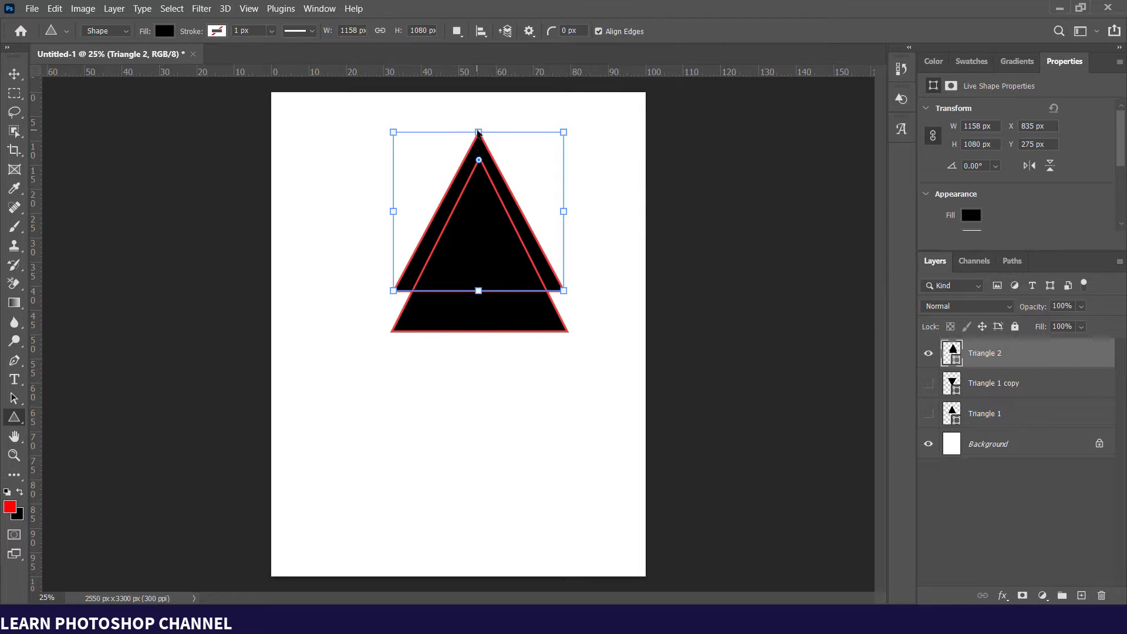
Flip the second triangle vertically and move it down over the first to form a six-pointed star.
right_click(478, 134)
click(444, 142)
key(ctrl+t)
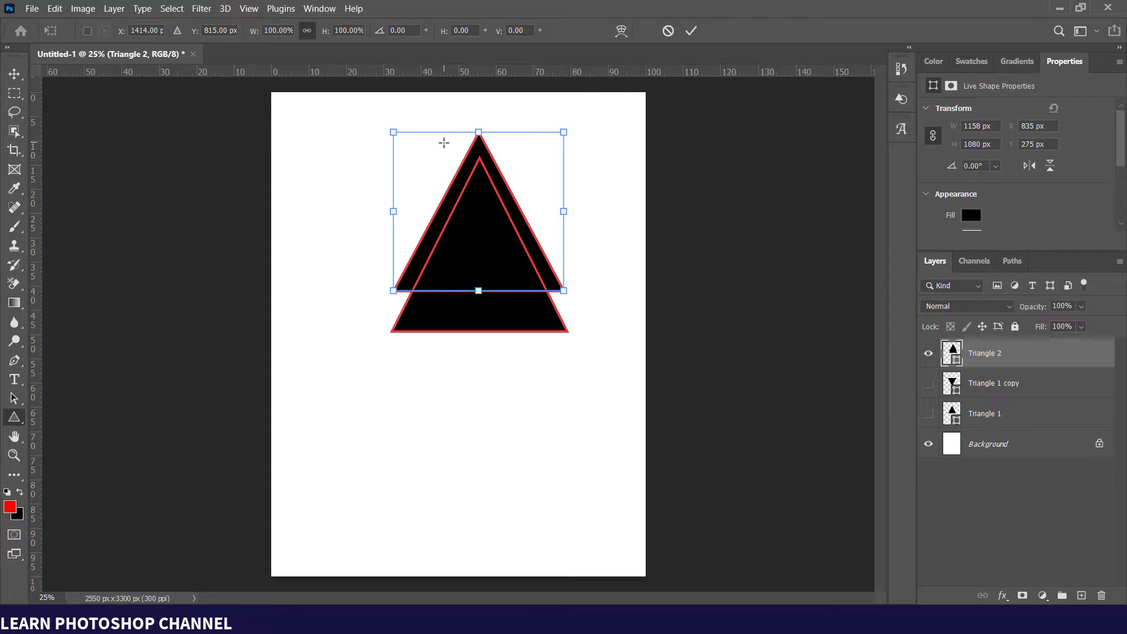
right_click(444, 143)
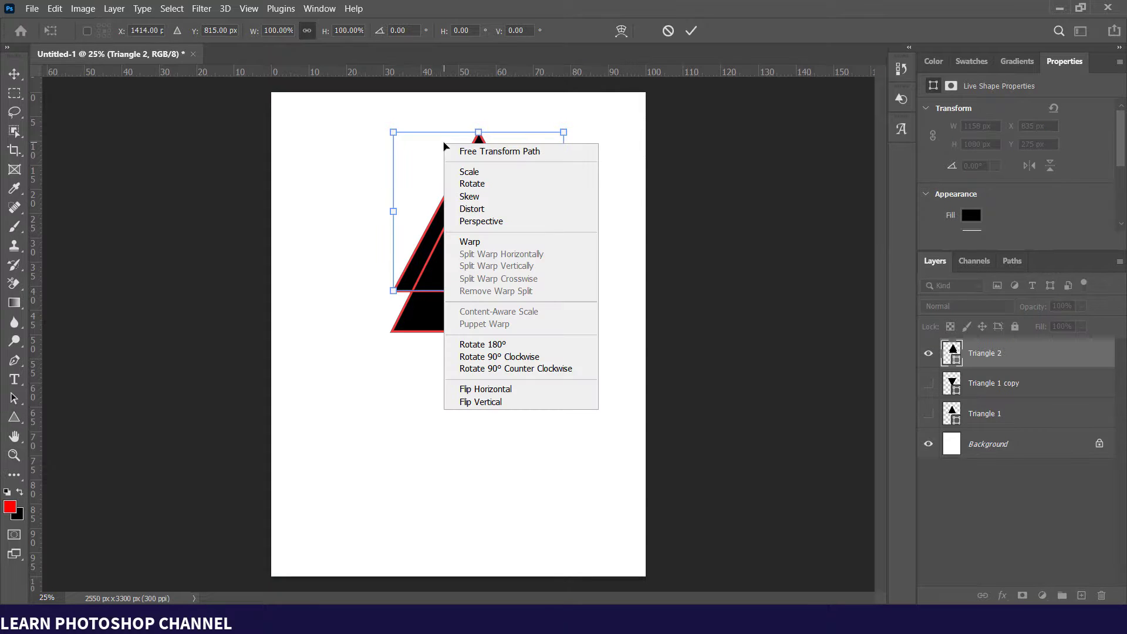
click(500, 405)
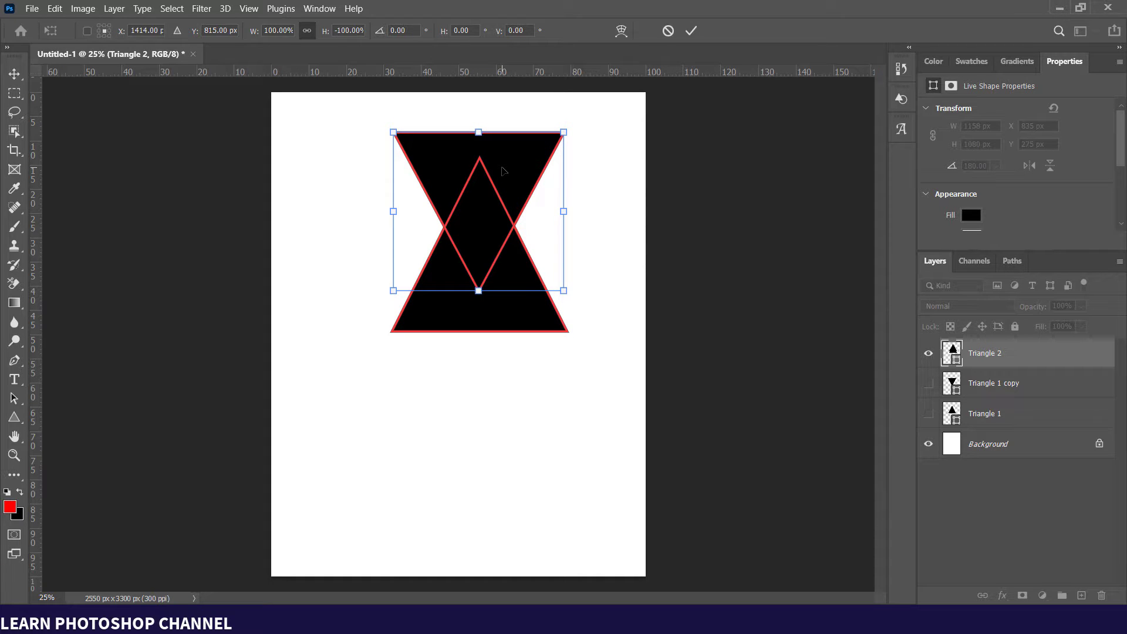
drag(503, 171, 508, 266)
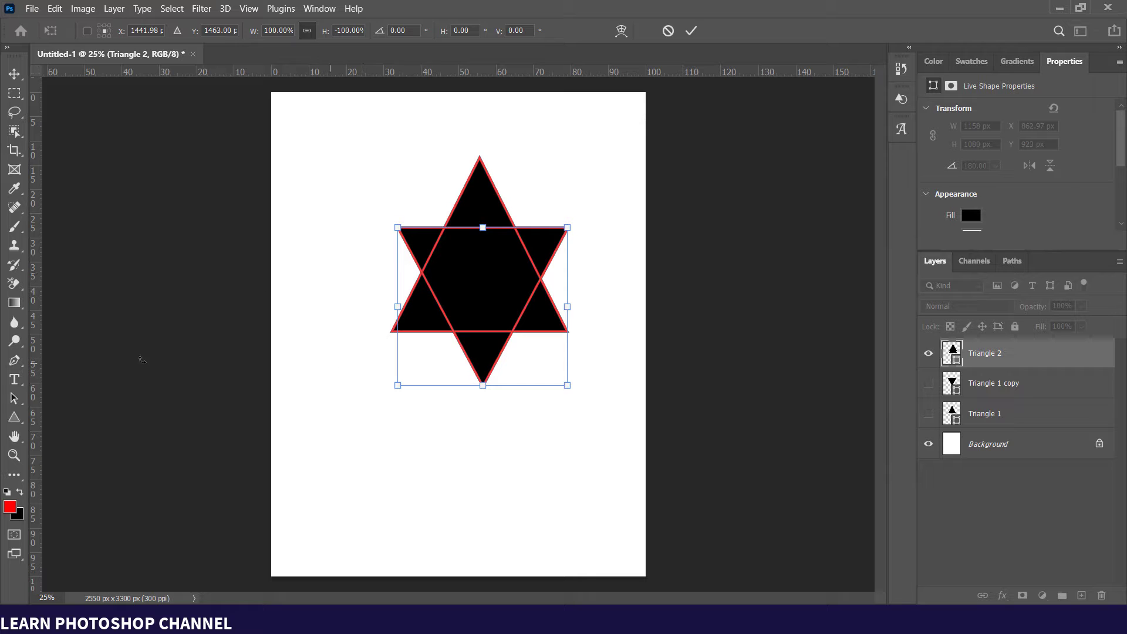
Merge the shape components of the two overlapping triangles into one outline, accepting conversion to a regular path.
right_click(15, 421)
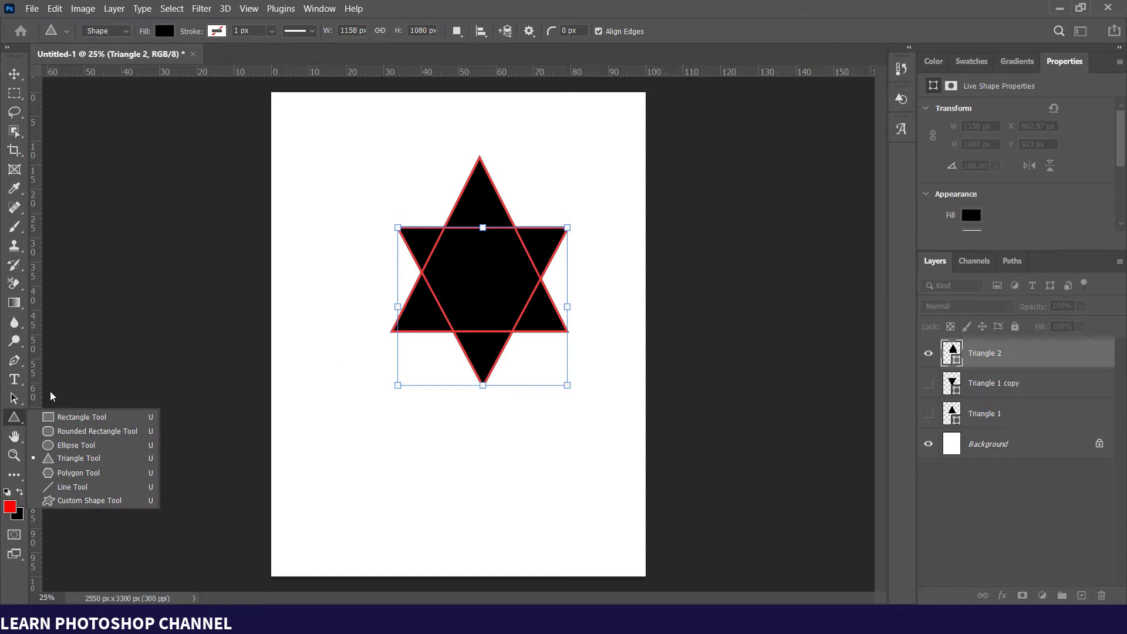
click(462, 40)
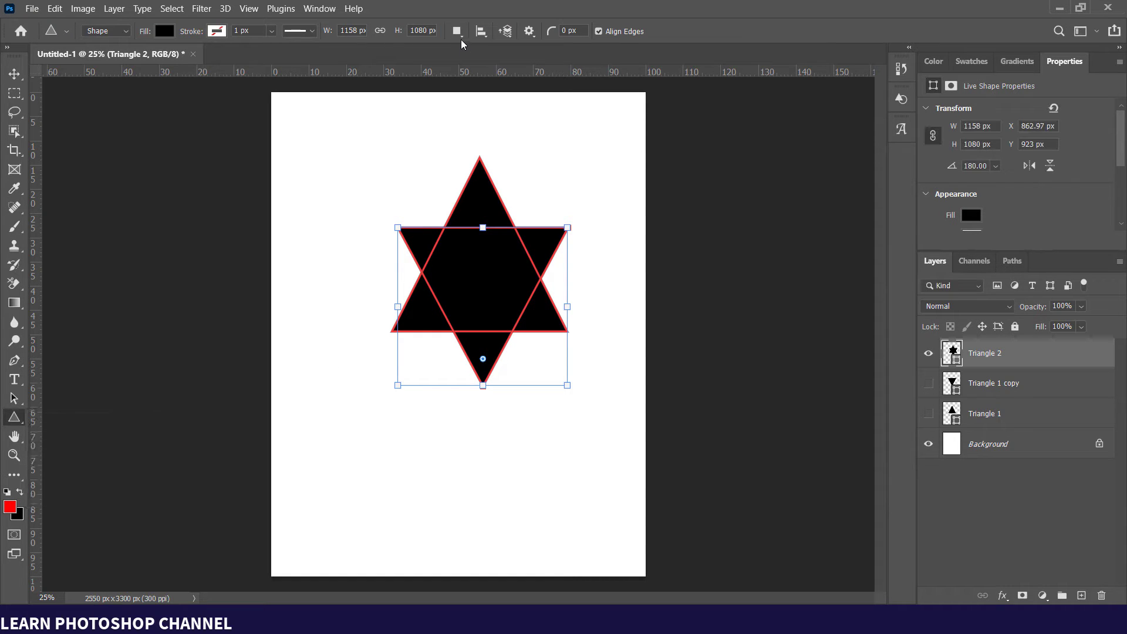
click(460, 33)
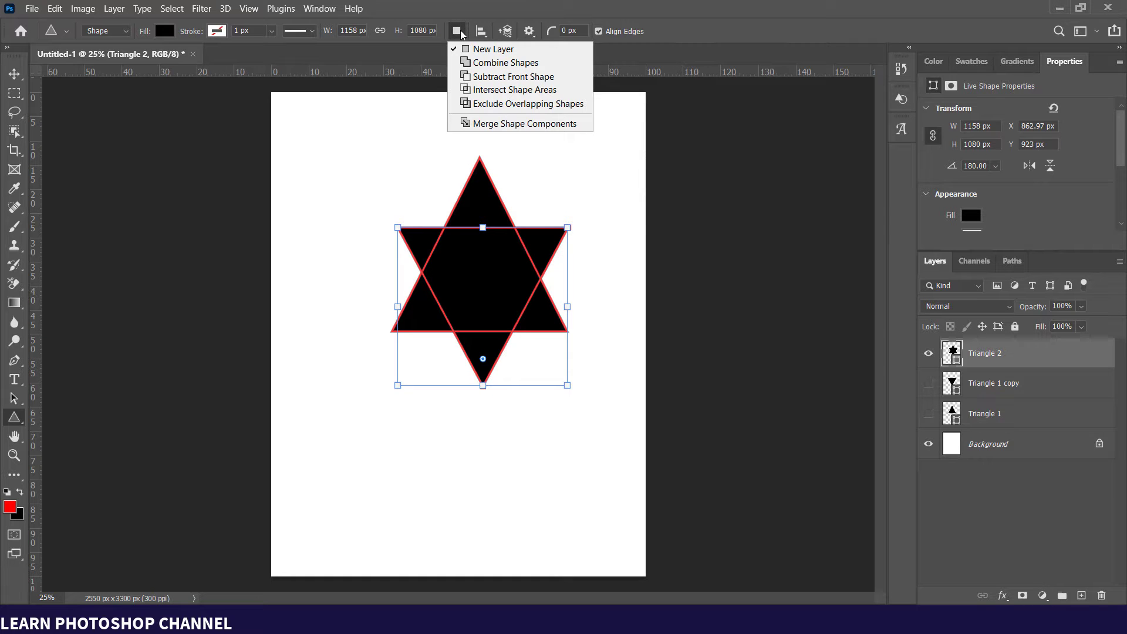
click(502, 124)
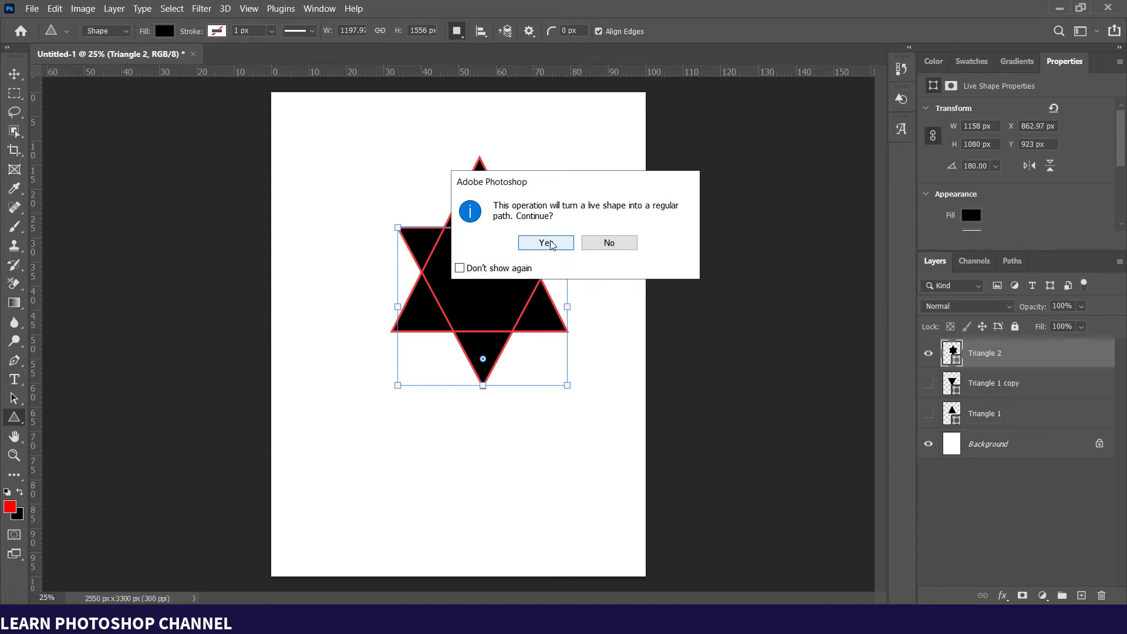
click(546, 243)
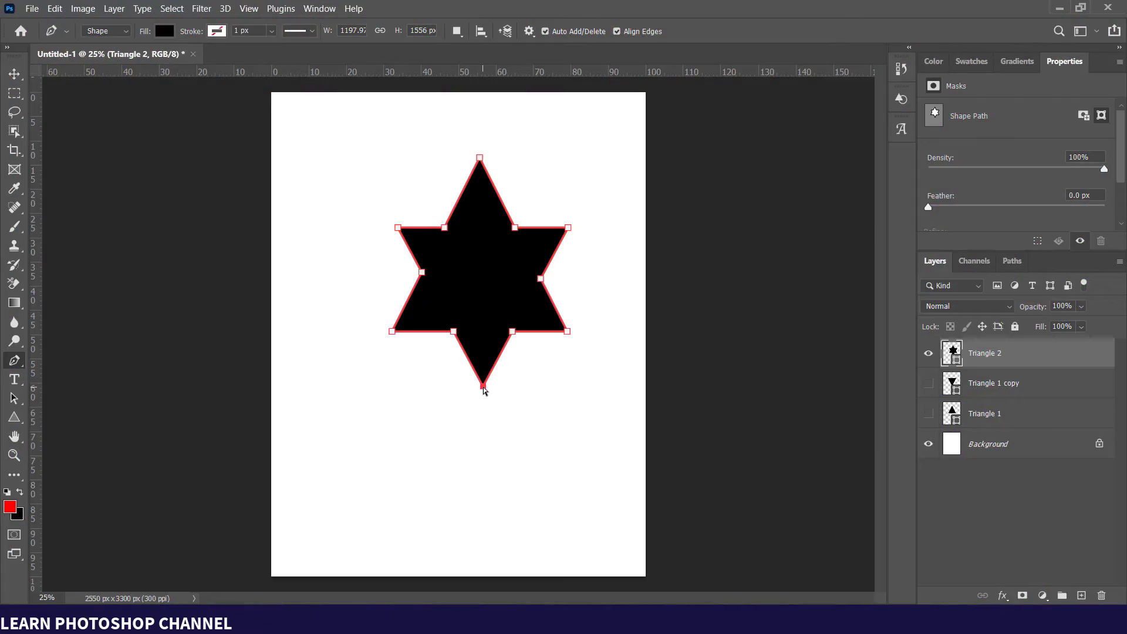
Pull the star's bottom tip up into an inner notch with the Pen tool and delete the two anchor points beside it.
drag(483, 386, 482, 286)
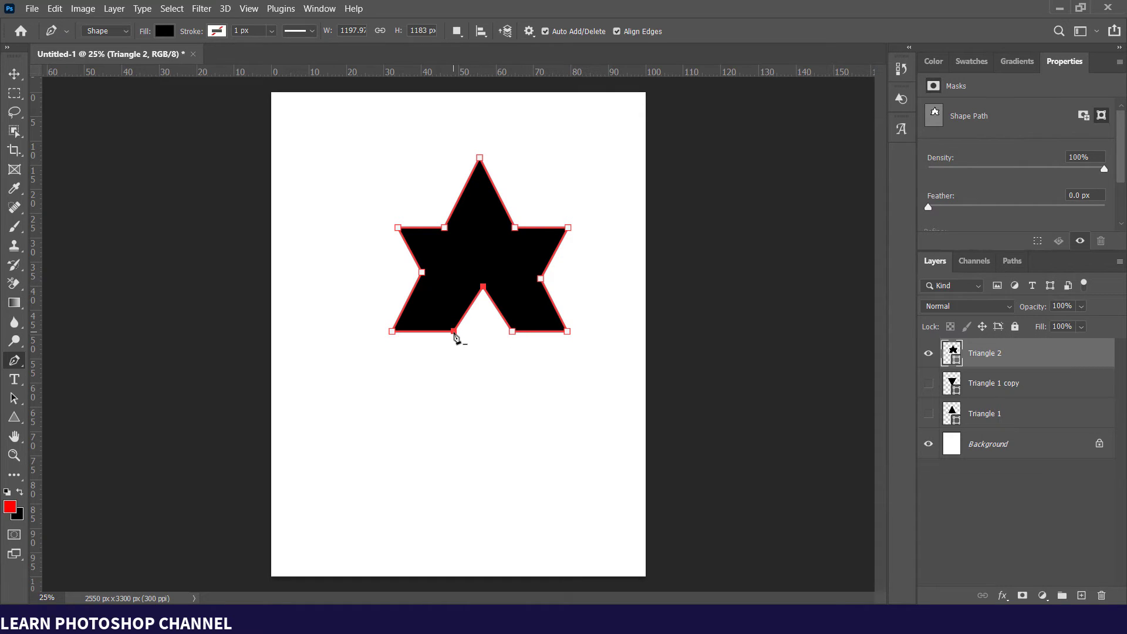
click(454, 331)
click(512, 332)
Shift the anchor points of the star's two lower tips inward to balance the five-point shape.
drag(393, 331, 409, 333)
drag(567, 331, 553, 331)
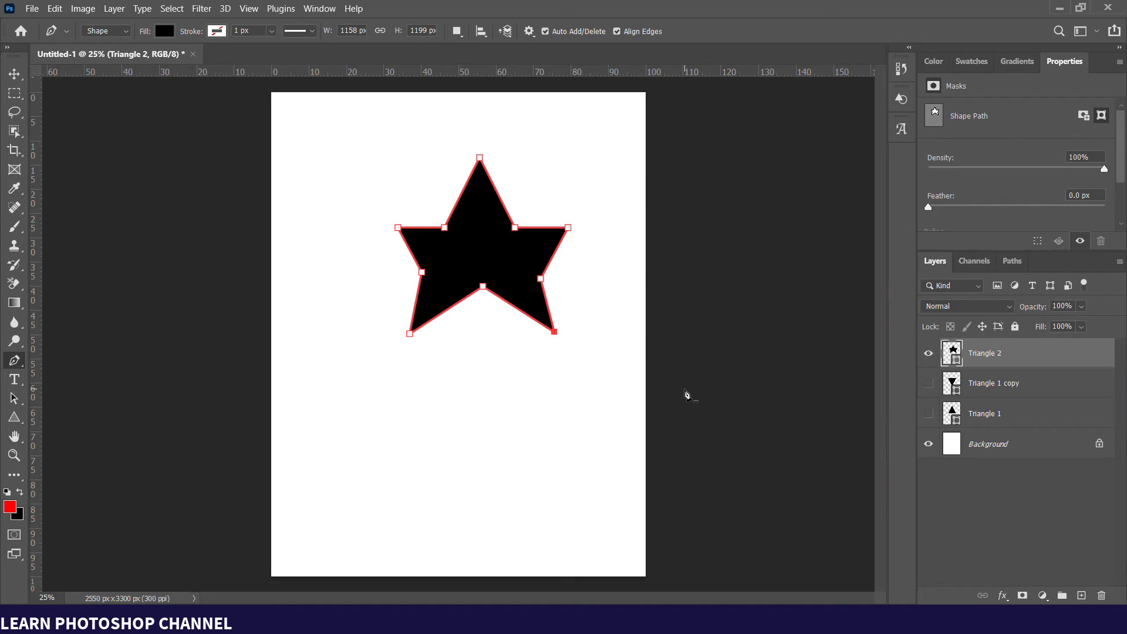